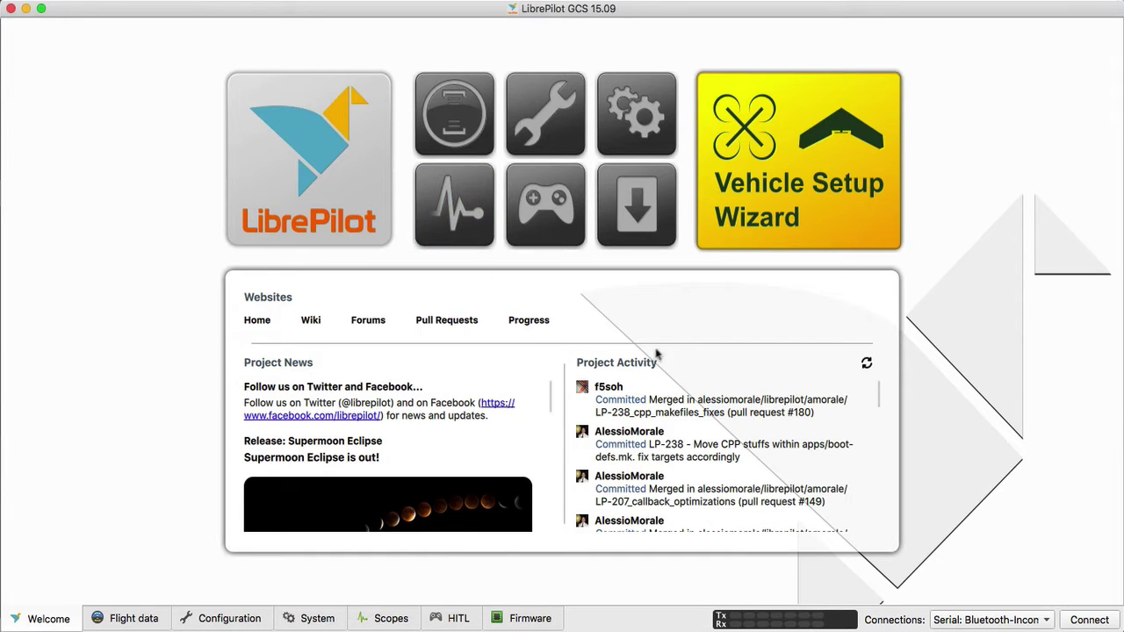
Step: Look through the LibrePilot firmware, flight data, welcome and configuration pages
{"action": "left_click", "coordinate": [532, 619]}
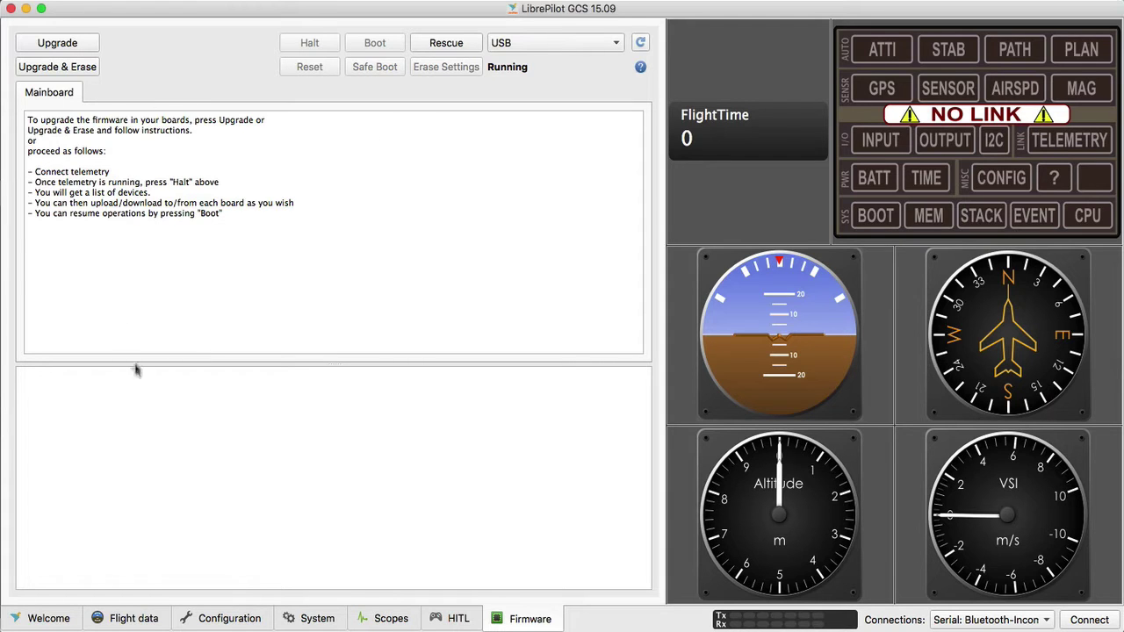
{"action": "left_click", "coordinate": [129, 621]}
{"action": "left_click", "coordinate": [67, 619]}
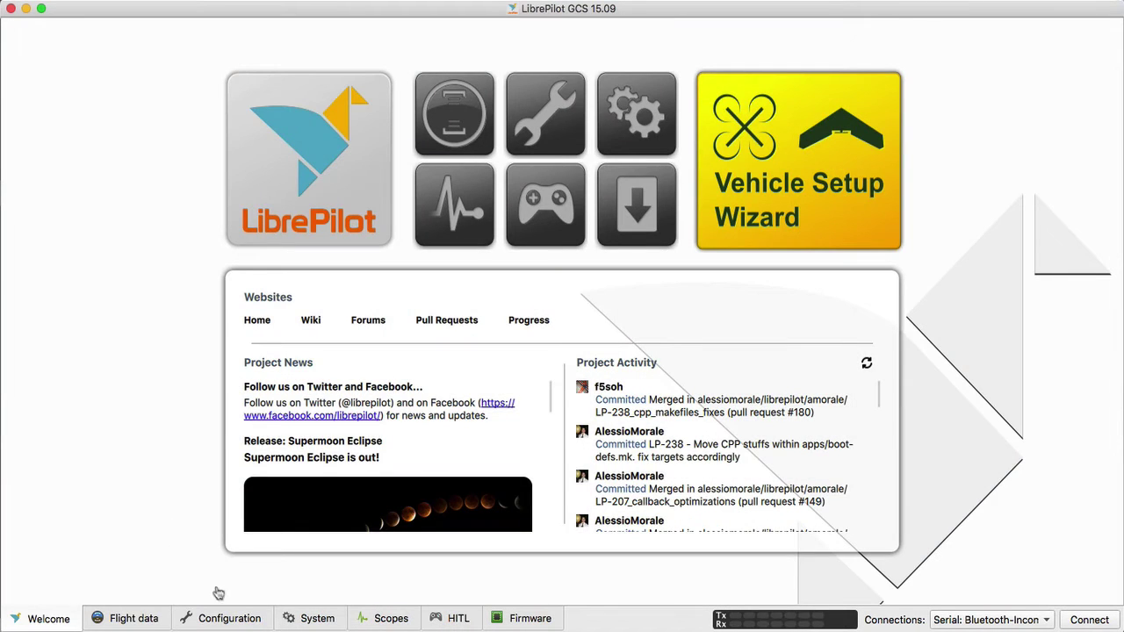
{"action": "left_click", "coordinate": [228, 619]}
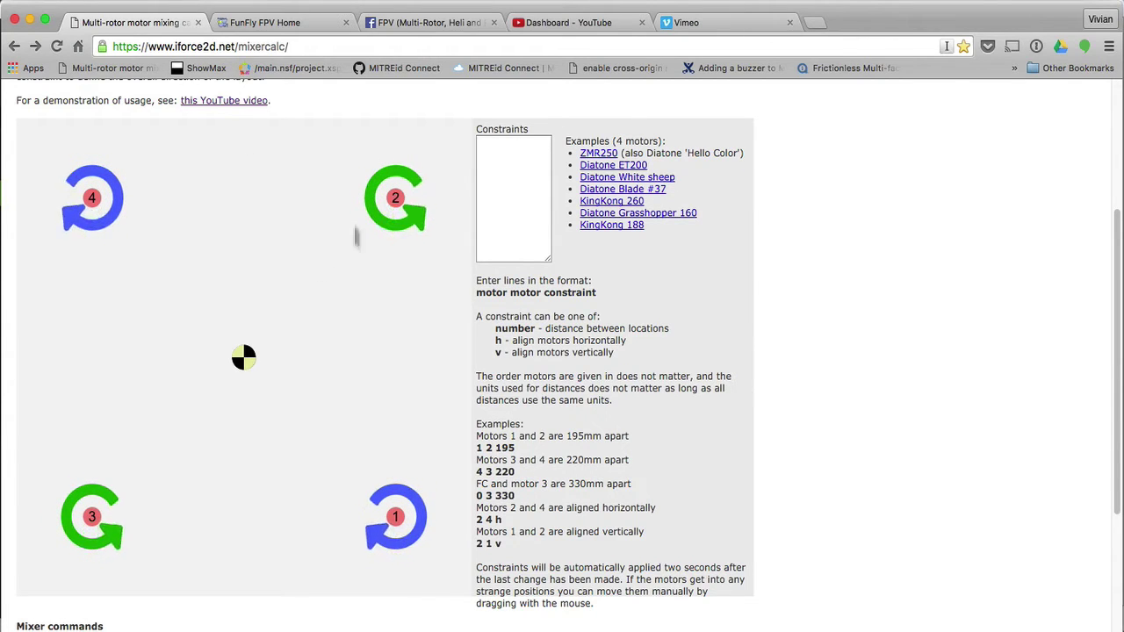
Step: Reload the mixer calculator and arrange motor 1 front-left, motor 2 front-right, motor 3 rear-right and motor 4 rear-left
{"action": "left_click", "coordinate": [54, 50]}
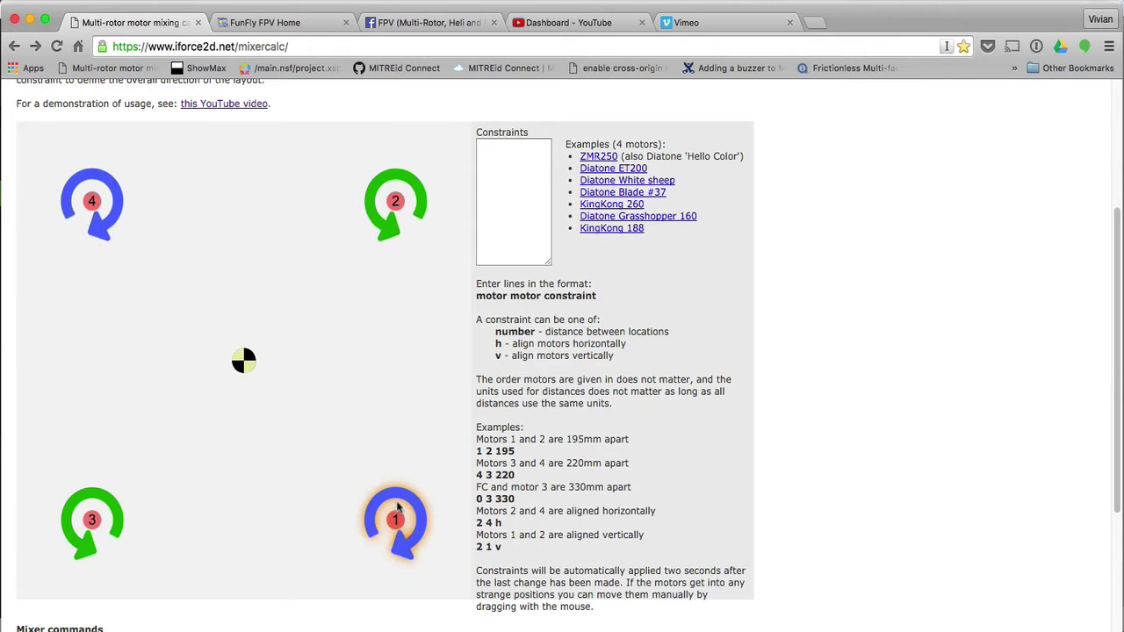
{"action": "left_click_drag", "start_coordinate": [389, 519], "coordinate": [92, 202]}
{"action": "left_click_drag", "start_coordinate": [260, 343], "coordinate": [363, 202]}
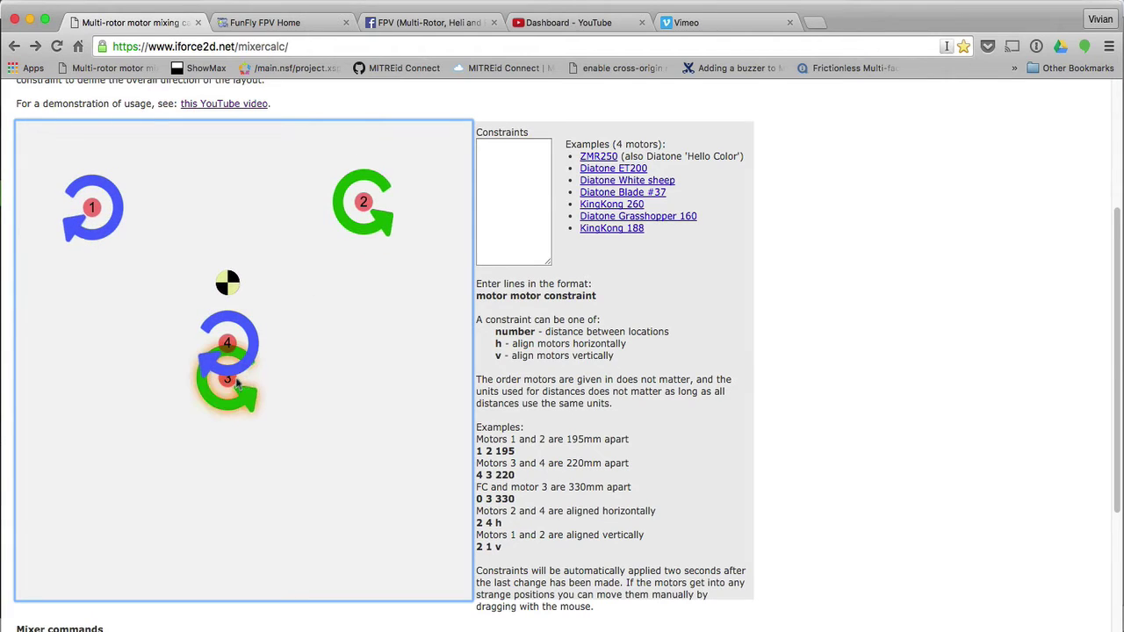
{"action": "left_click_drag", "start_coordinate": [236, 385], "coordinate": [367, 450]}
{"action": "mouse_move", "coordinate": [230, 342]}
{"action": "left_mouse_down"}
{"action": "mouse_move", "coordinate": [138, 439]}
{"action": "mouse_move", "coordinate": [103, 452]}
{"action": "left_mouse_up"}
{"action": "left_click_drag", "start_coordinate": [92, 207], "coordinate": [132, 209]}
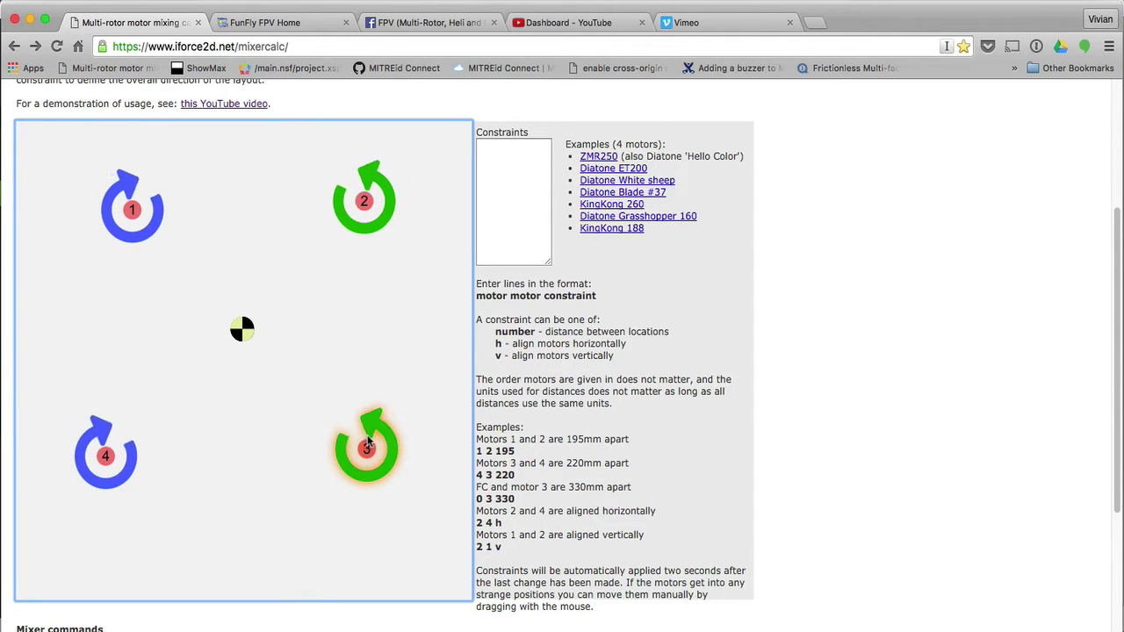
Step: Reverse the rotation of motors 3 and 4 so motor 3 spins clockwise and motor 4 counter-clockwise
{"action": "left_click", "coordinate": [367, 441]}
{"action": "scroll", "coordinate": [367, 441], "scroll_direction": "up", "scroll_amount": 1}
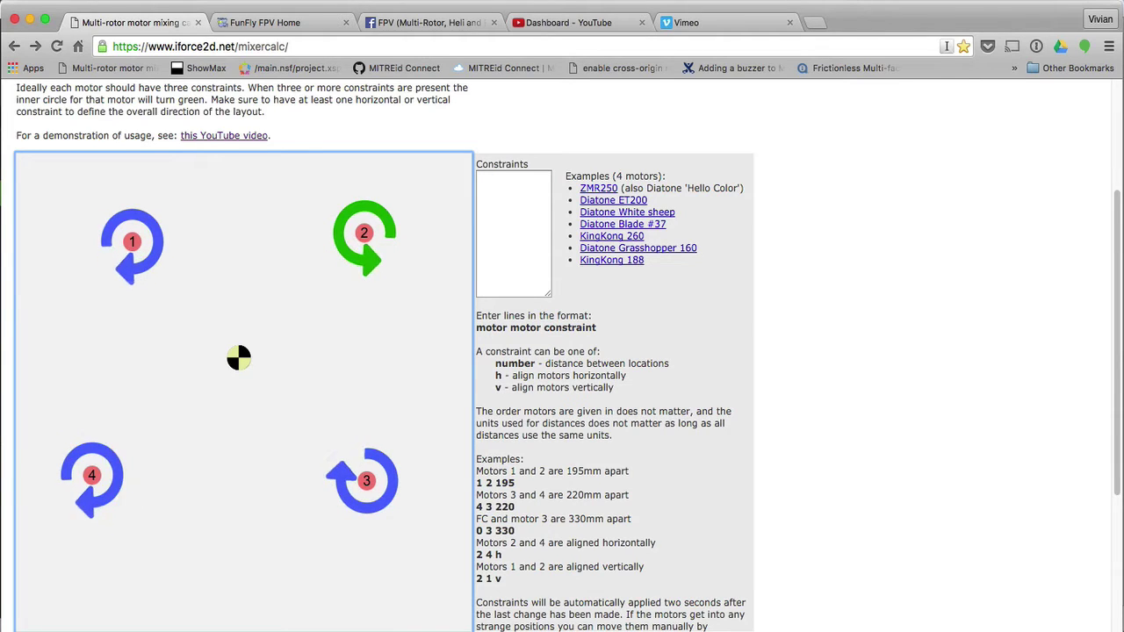
{"action": "scroll", "coordinate": [92, 479], "scroll_direction": "up", "scroll_amount": 1}
{"action": "scroll", "coordinate": [86, 513], "scroll_direction": "up", "scroll_amount": 1}
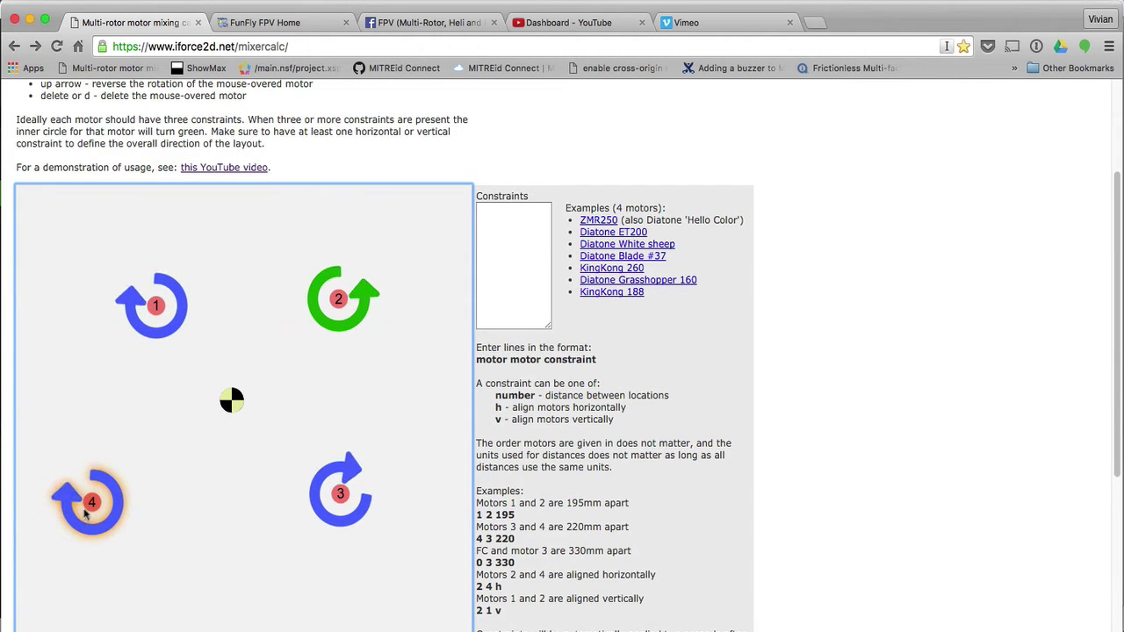
{"action": "key", "text": "Up"}
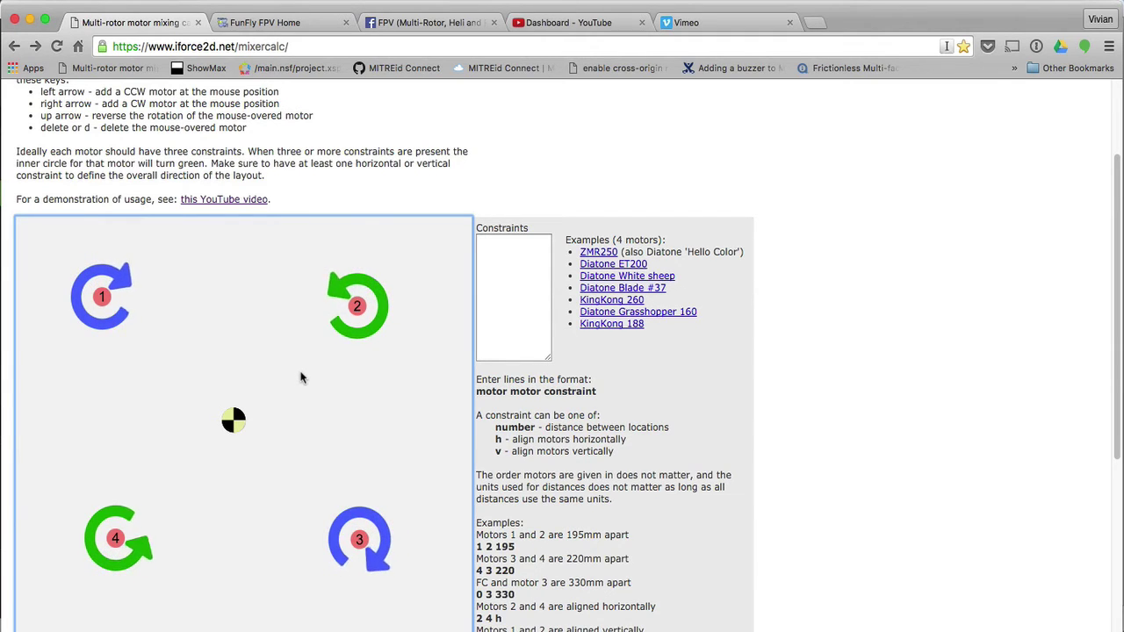
Step: Set the mixer command type to Cleanflight from 1.10 onwards and shift motor 4 slightly inward
{"action": "scroll", "coordinate": [299, 381], "scroll_direction": "down", "scroll_amount": 5}
{"action": "left_click", "coordinate": [165, 482]}
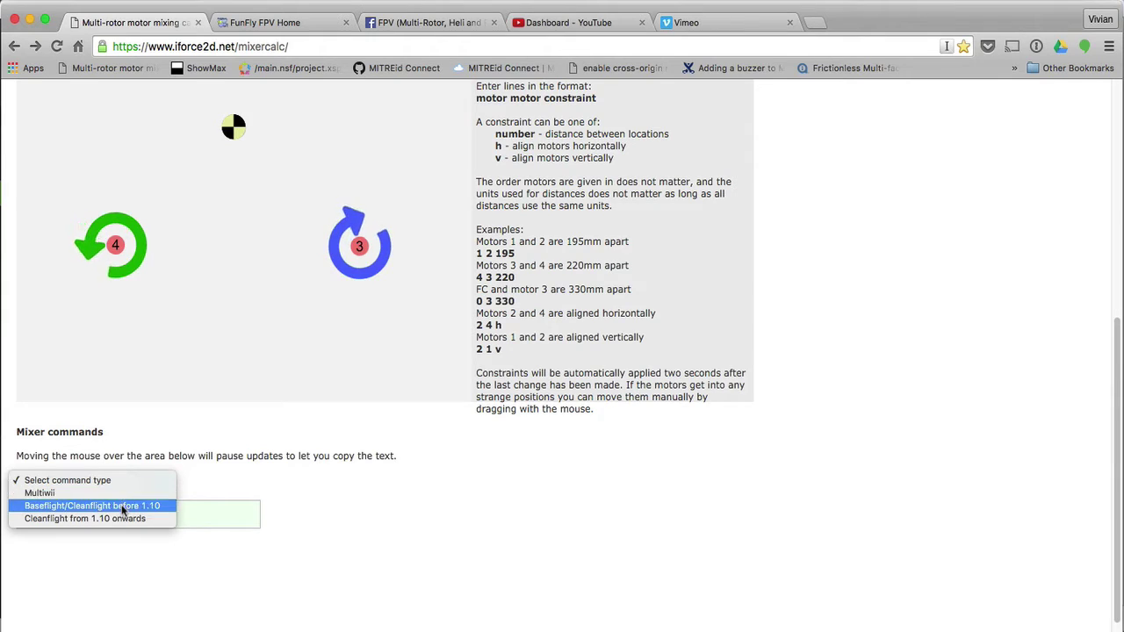
{"action": "left_click", "coordinate": [119, 518]}
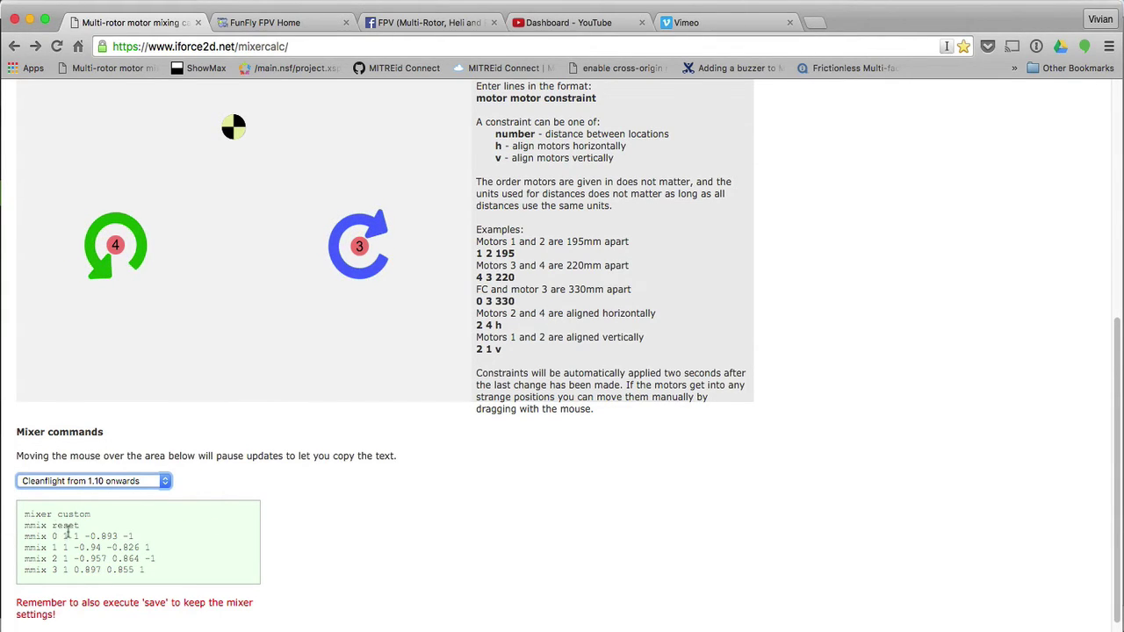
{"action": "left_click_drag", "start_coordinate": [104, 248], "coordinate": [119, 251]}
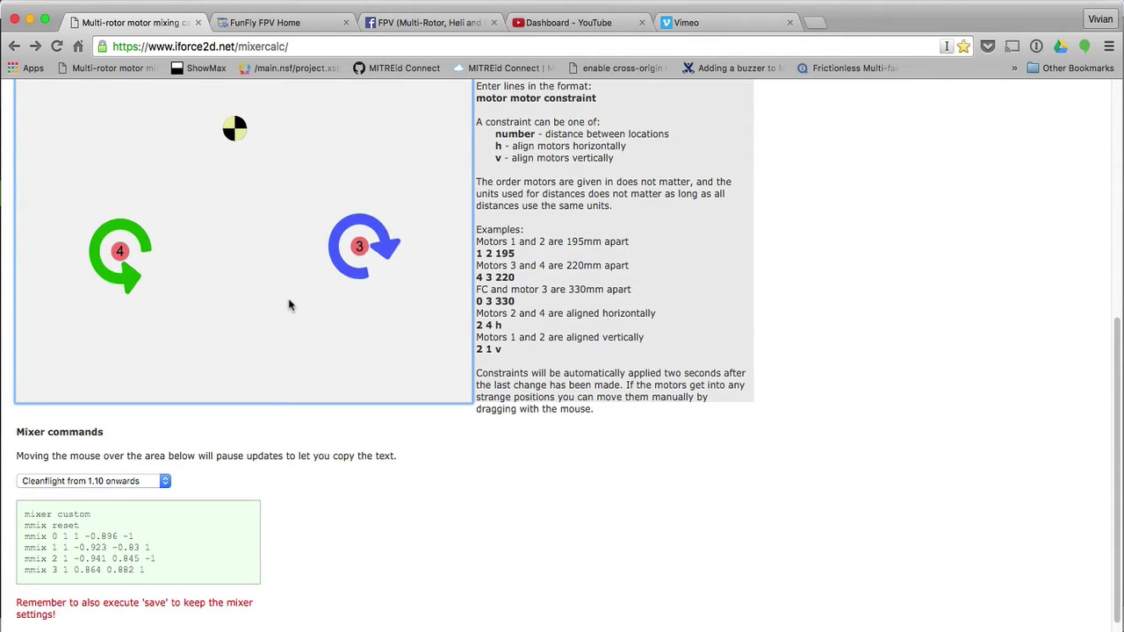
Step: Enter the side distance constraints "1 4 80" and "2 3 80" for the motor layout
{"action": "scroll", "coordinate": [290, 303], "scroll_direction": "up", "scroll_amount": 2}
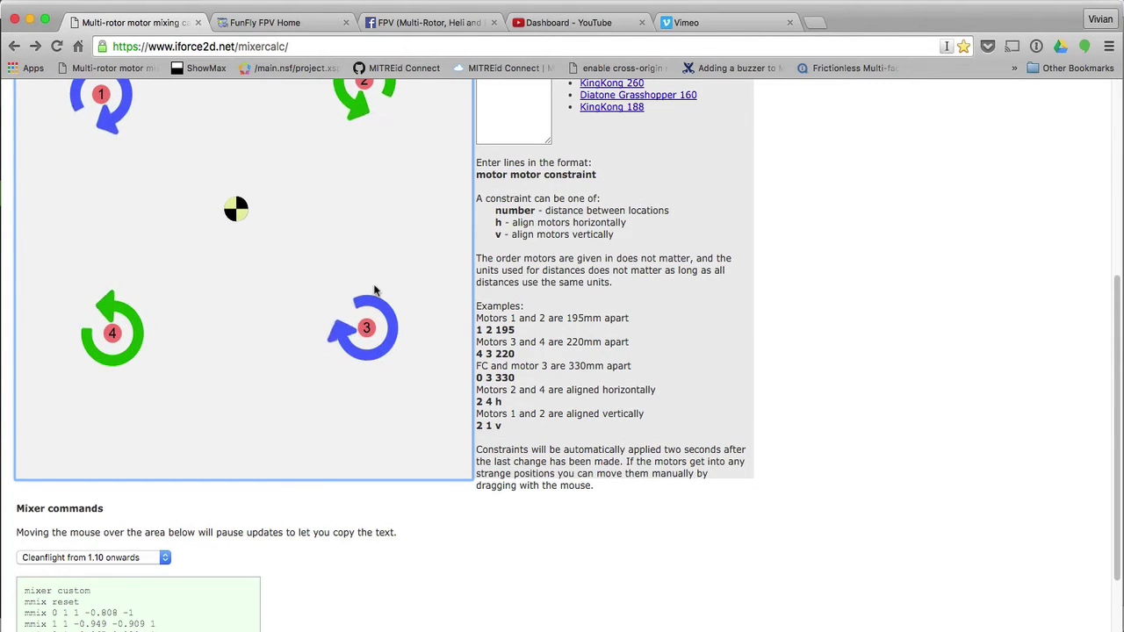
{"action": "scroll", "coordinate": [378, 235], "scroll_direction": "up", "scroll_amount": 4}
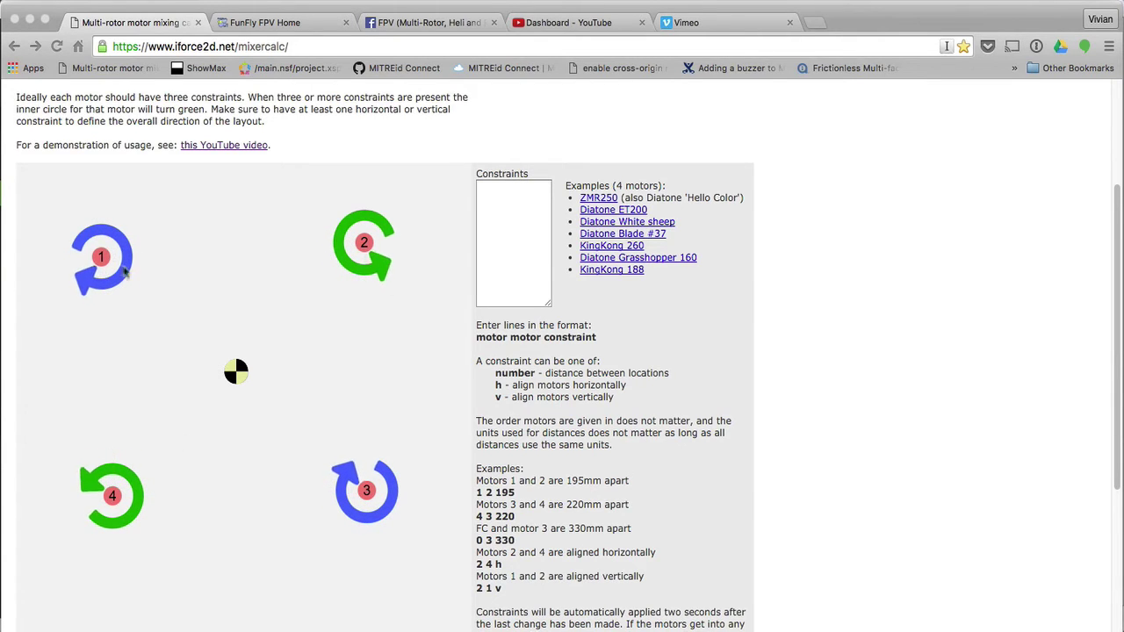
{"action": "left_click", "coordinate": [112, 505]}
{"action": "left_click", "coordinate": [516, 204]}
{"action": "type", "text": "1"}
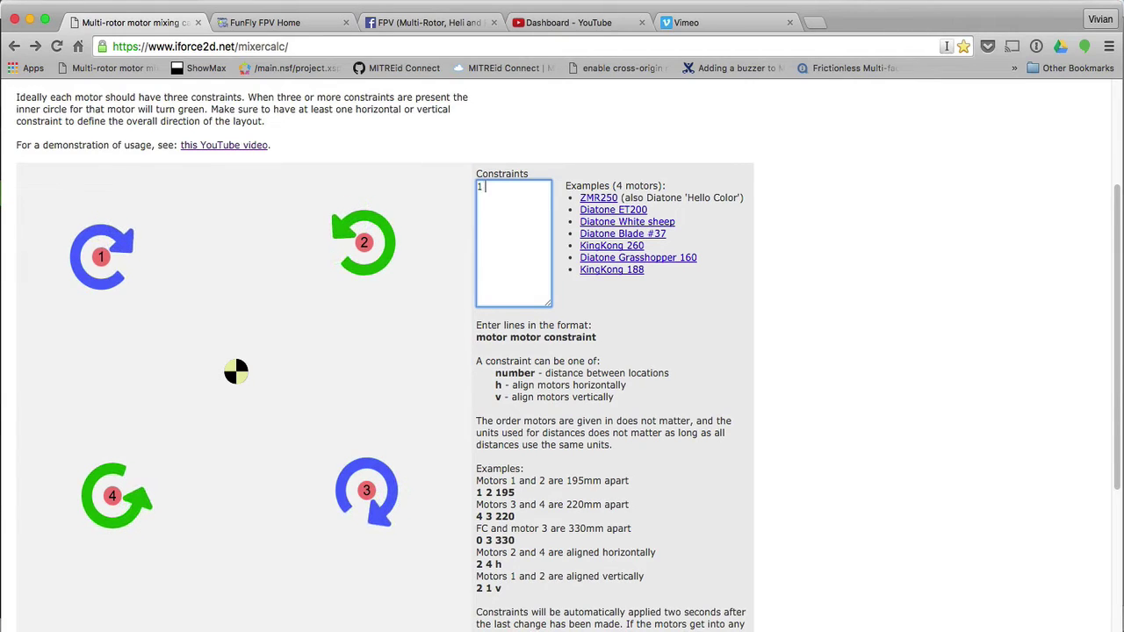
{"action": "type", "text": " 4 80"}
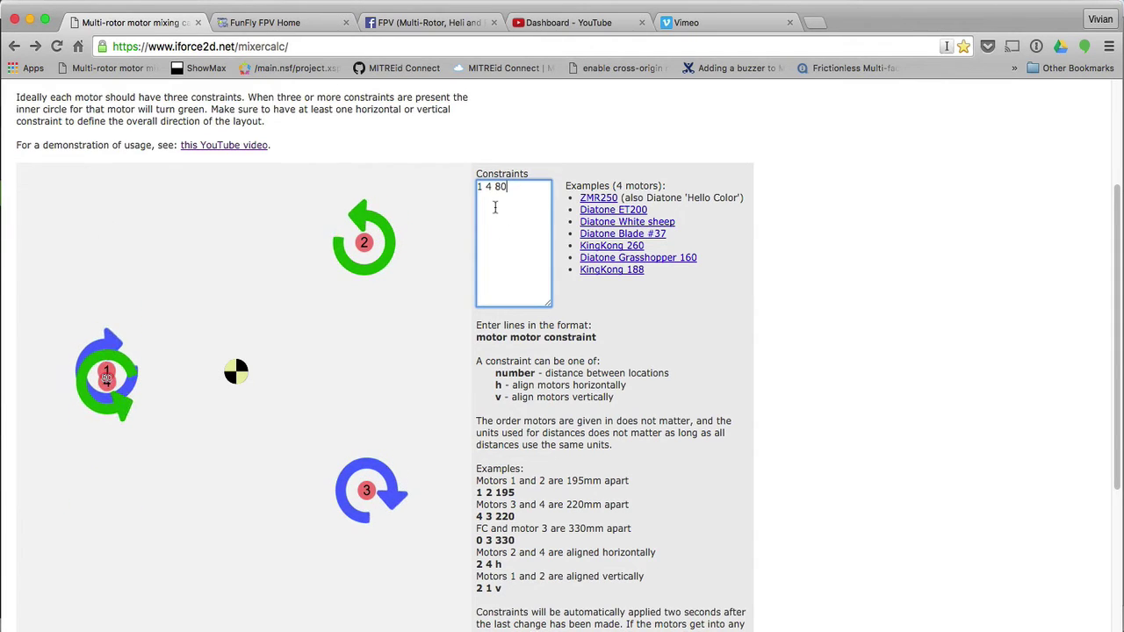
{"action": "key", "text": "Return"}
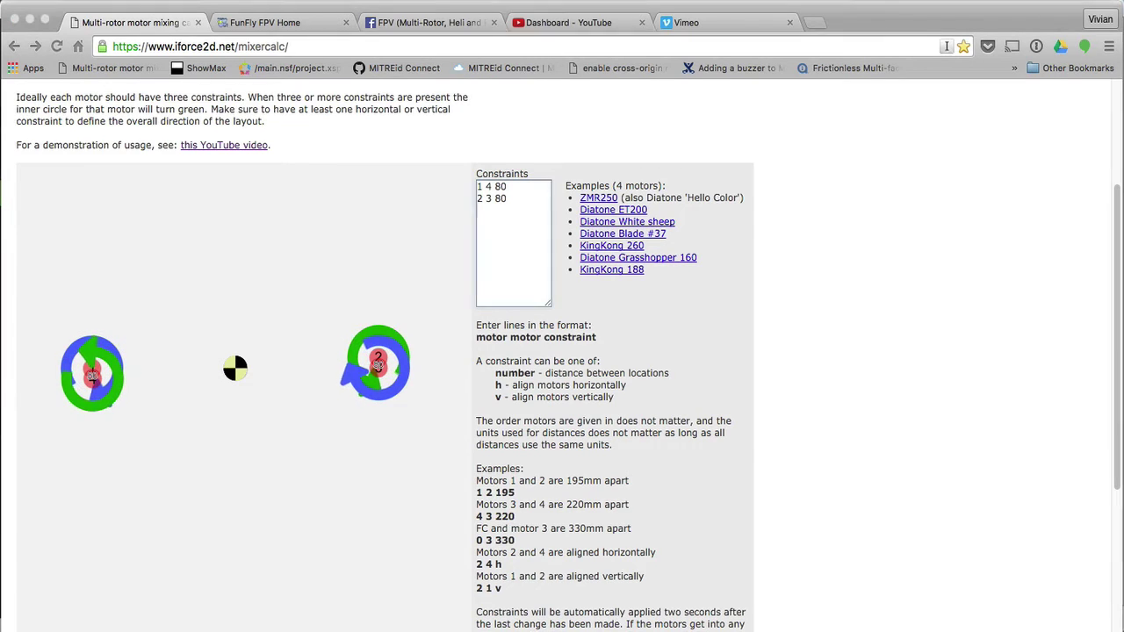
Step: Add the constraints "1 2 115" and "4 3 115" for the front and rear motor spacing
{"action": "left_click", "coordinate": [517, 202]}
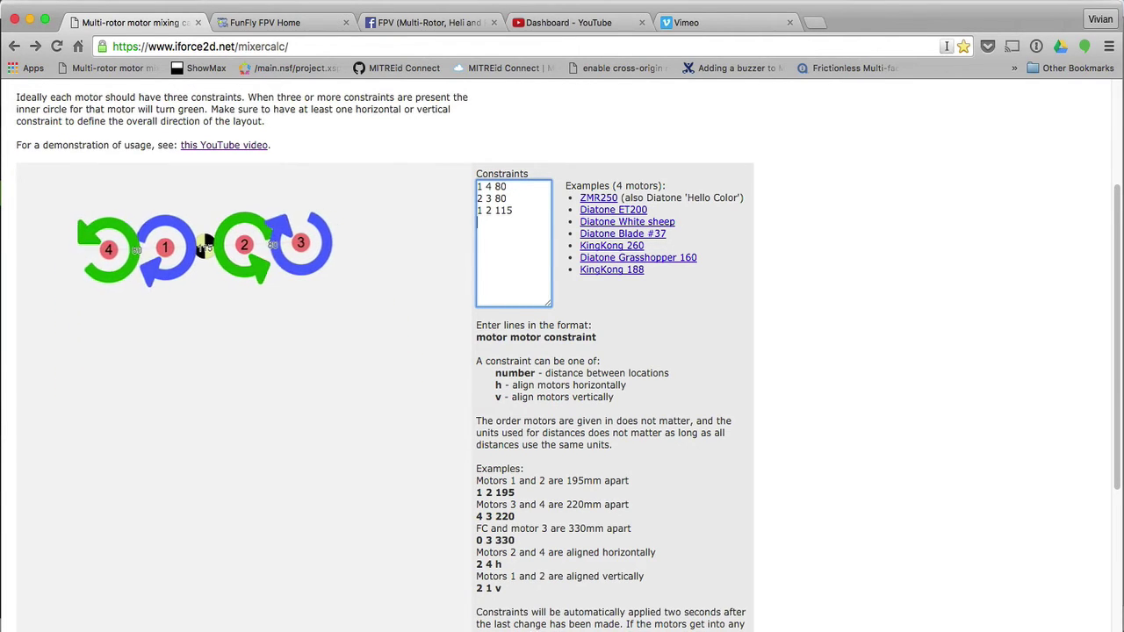
{"action": "type", "text": "4 3 "}
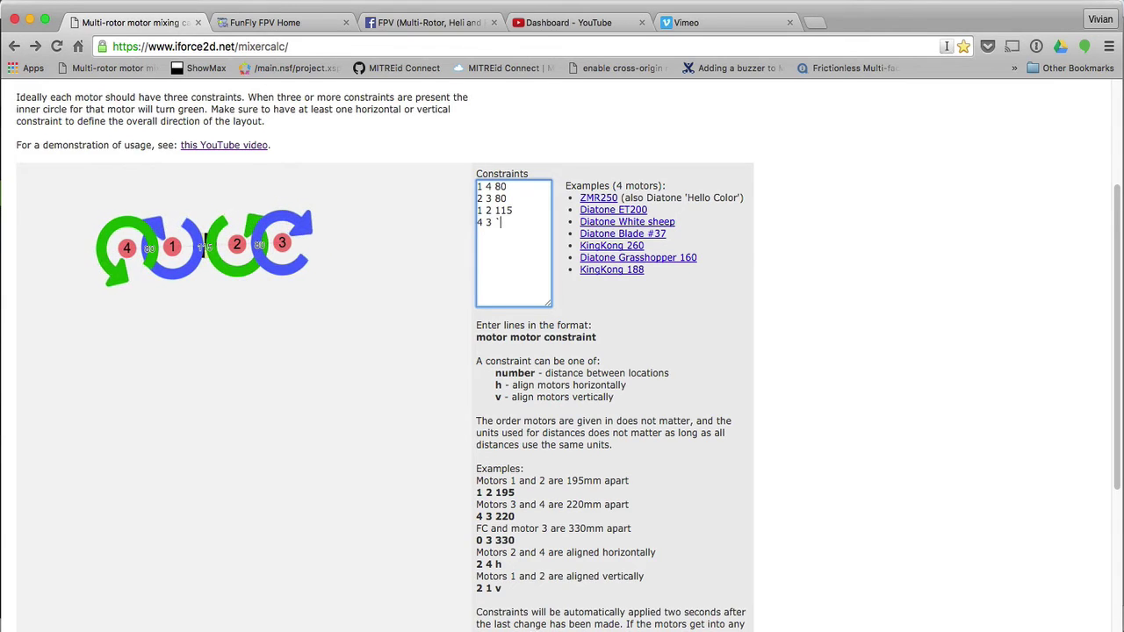
{"action": "type", "text": "115"}
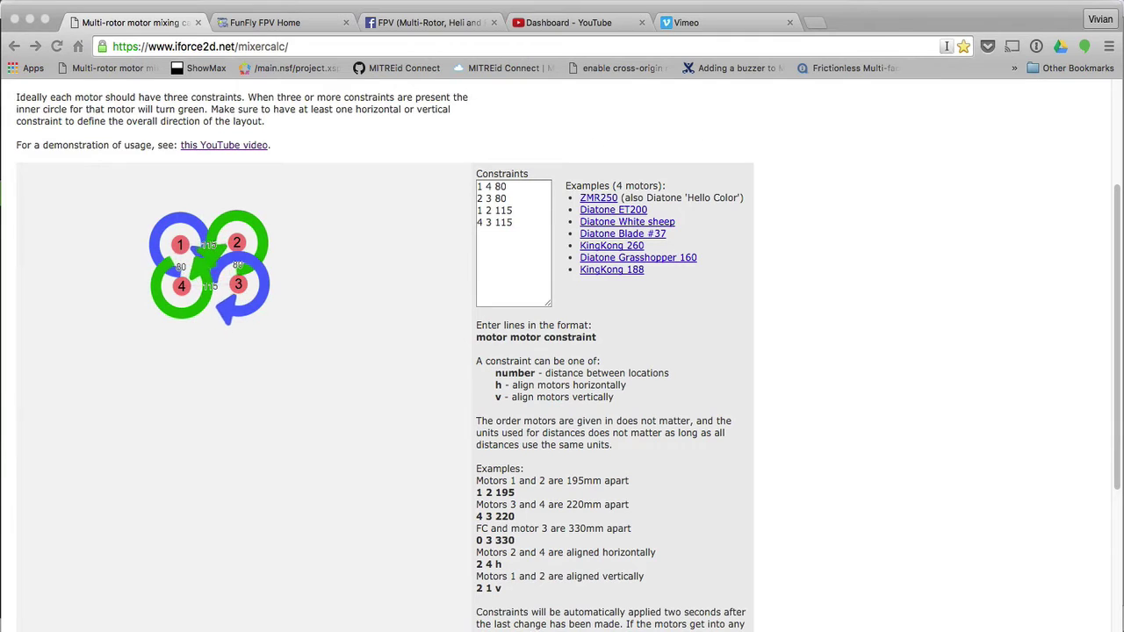
Step: Add the diagonal constraints "1 3 122" and "2 4 122", plus the horizontal alignments "1 2 h" and "4 3 h"
{"action": "left_click", "coordinate": [526, 227]}
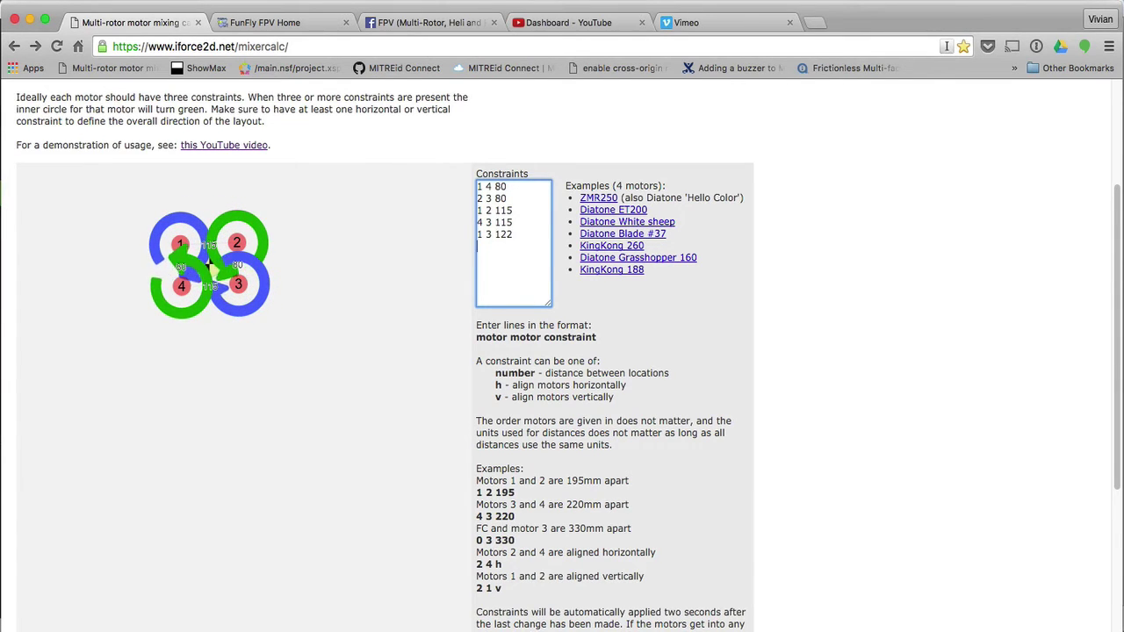
{"action": "type", "text": "2 4 122"}
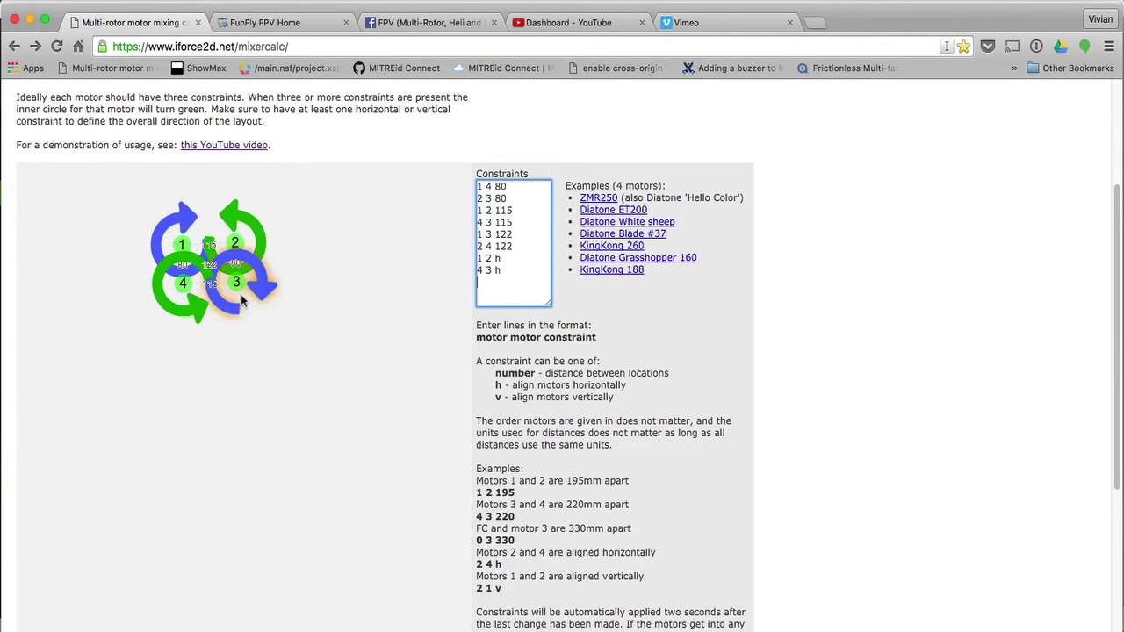
Step: Pull the overlapping motors apart, moving motors 3 and 4 rearward so the layout settles into a rectangle
{"action": "left_click_drag", "start_coordinate": [245, 304], "coordinate": [289, 351]}
{"action": "left_click_drag", "start_coordinate": [201, 296], "coordinate": [156, 401]}
{"action": "left_click_drag", "start_coordinate": [260, 239], "coordinate": [304, 339]}
{"action": "left_click_drag", "start_coordinate": [255, 290], "coordinate": [161, 387]}
{"action": "left_click_drag", "start_coordinate": [299, 272], "coordinate": [269, 259]}
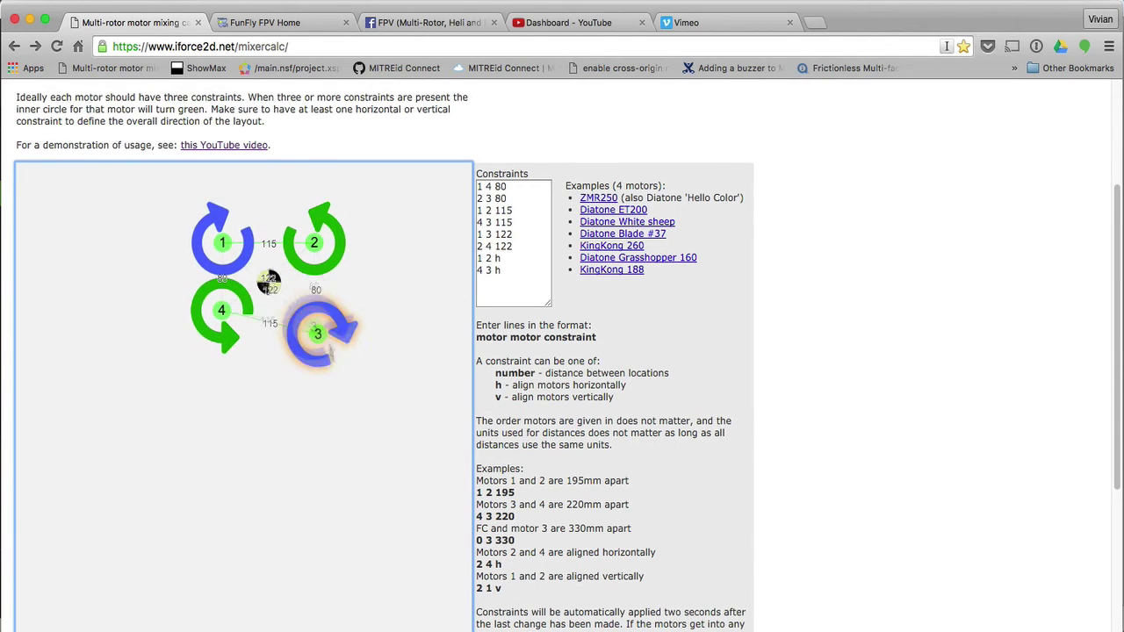
{"action": "left_click_drag", "start_coordinate": [215, 325], "coordinate": [208, 369]}
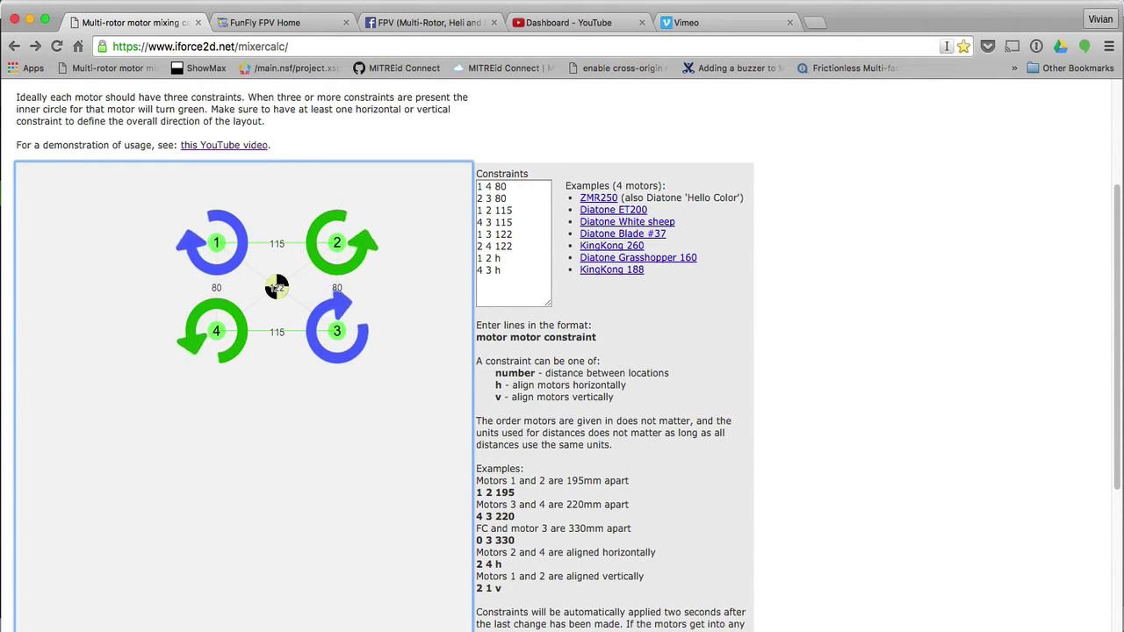
Step: Set the constraint distance between motors 4 and 3 to 75 and pull motor 3 outward to spread the layout
{"action": "key", "text": "super+Tab"}
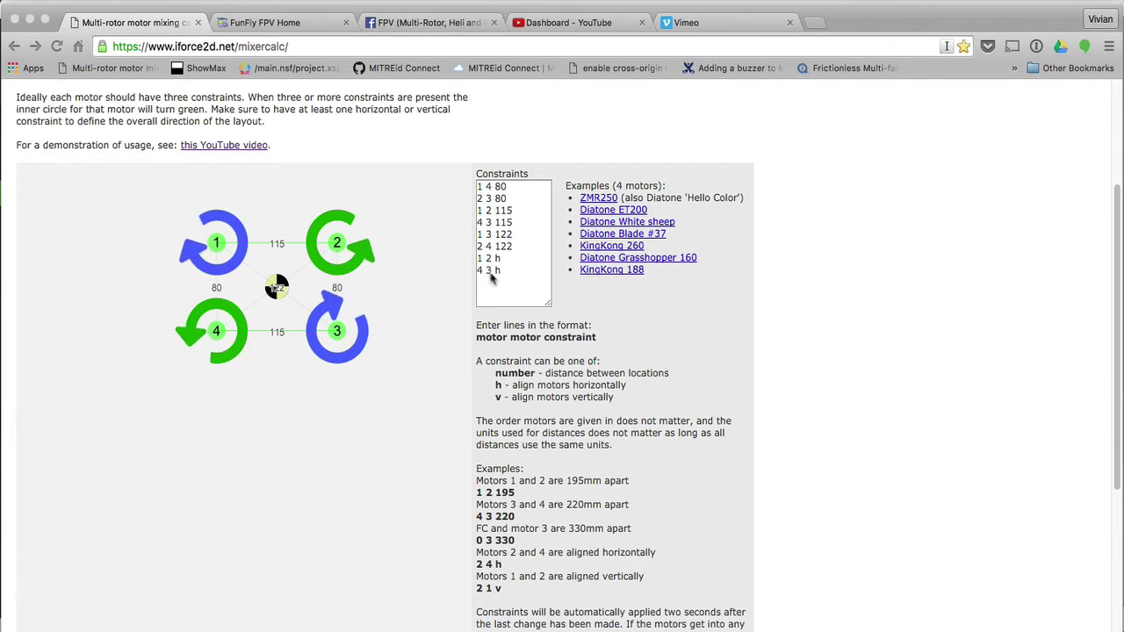
{"action": "double_click", "coordinate": [500, 223]}
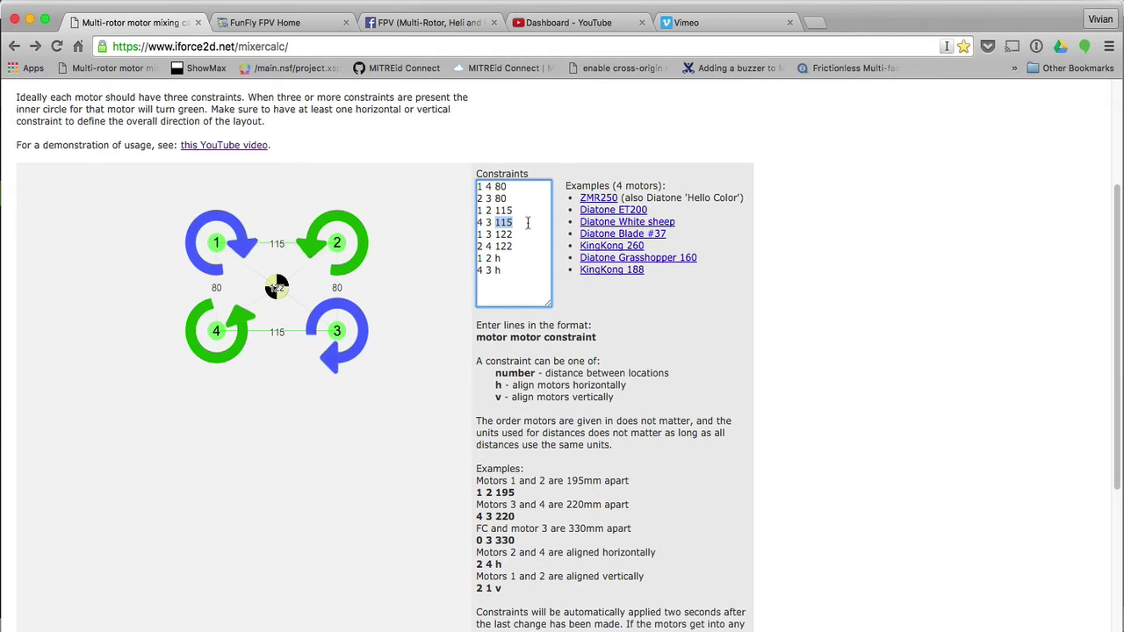
{"action": "type", "text": "75"}
{"action": "key", "text": "Down"}
{"action": "key", "text": "Down"}
{"action": "key", "text": "Down"}
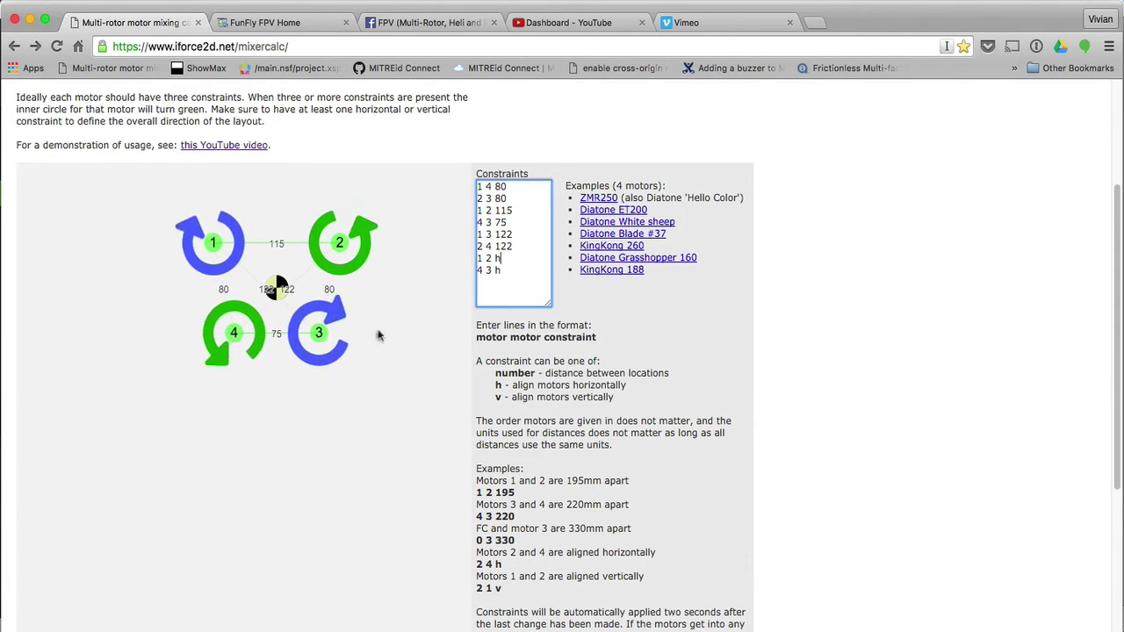
{"action": "left_click", "coordinate": [430, 319]}
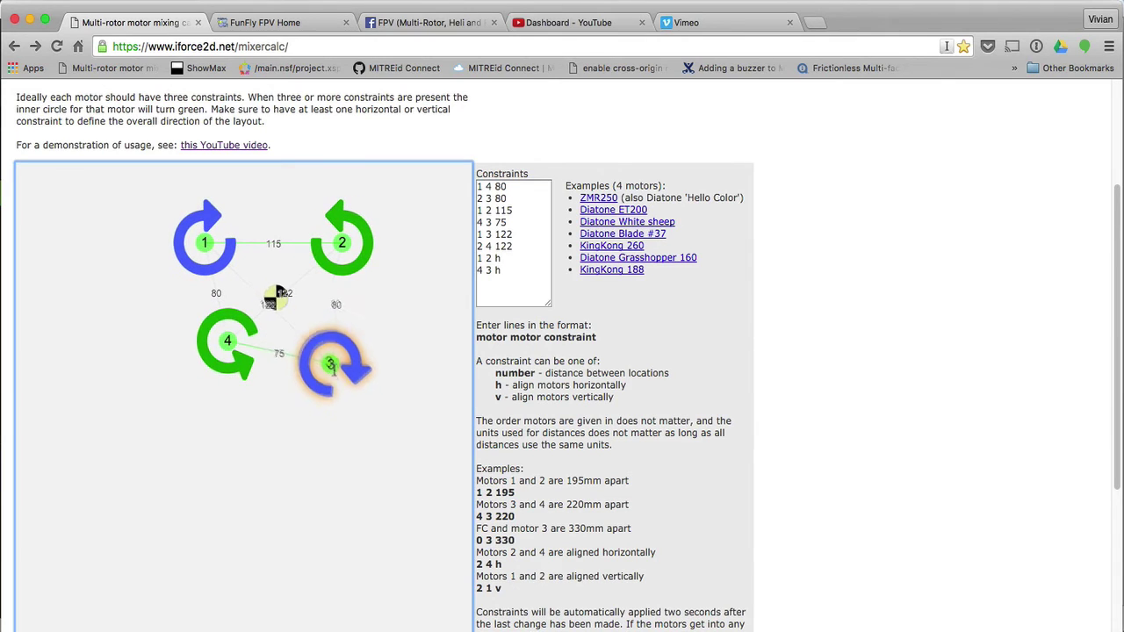
{"action": "left_click_drag", "start_coordinate": [333, 348], "coordinate": [342, 378]}
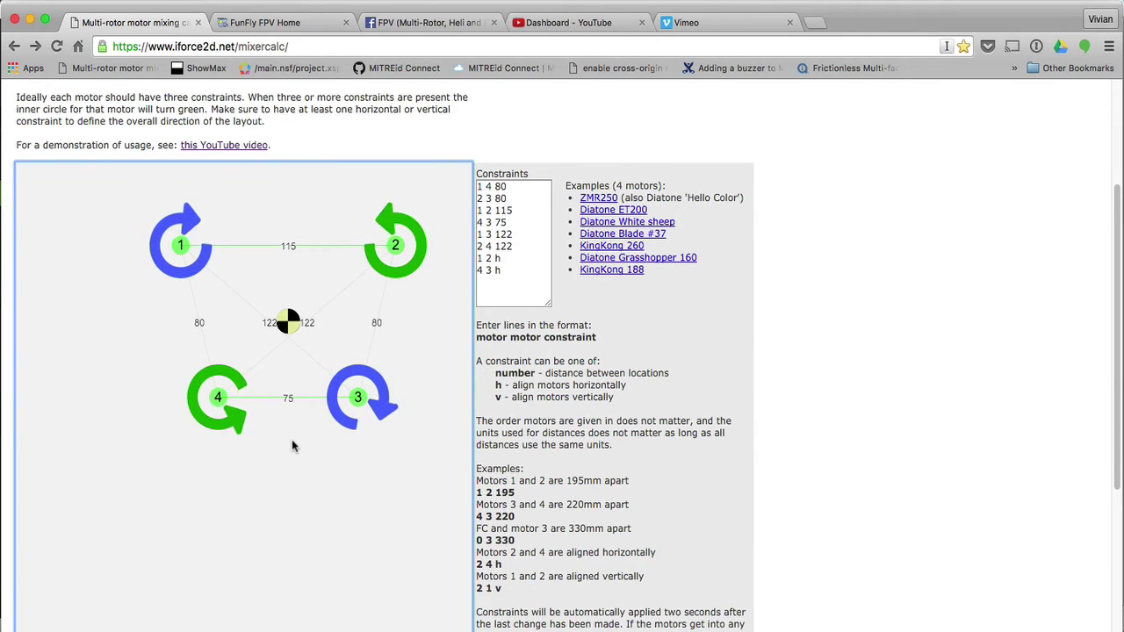
Step: Copy all the generated mixer commands for Cleanflight from 1.10 onwards and switch to Cleanflight Configurator
{"action": "scroll", "coordinate": [291, 439], "scroll_direction": "down", "scroll_amount": 5}
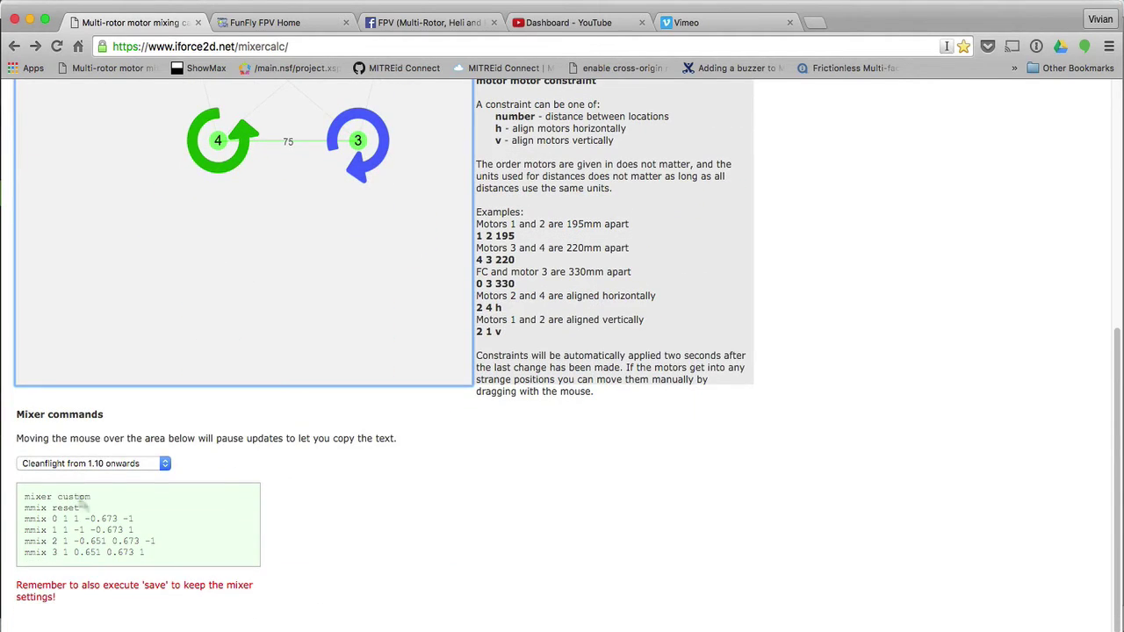
{"action": "left_click", "coordinate": [28, 498]}
{"action": "left_click_drag", "start_coordinate": [79, 507], "coordinate": [159, 553]}
{"action": "left_click", "coordinate": [87, 464]}
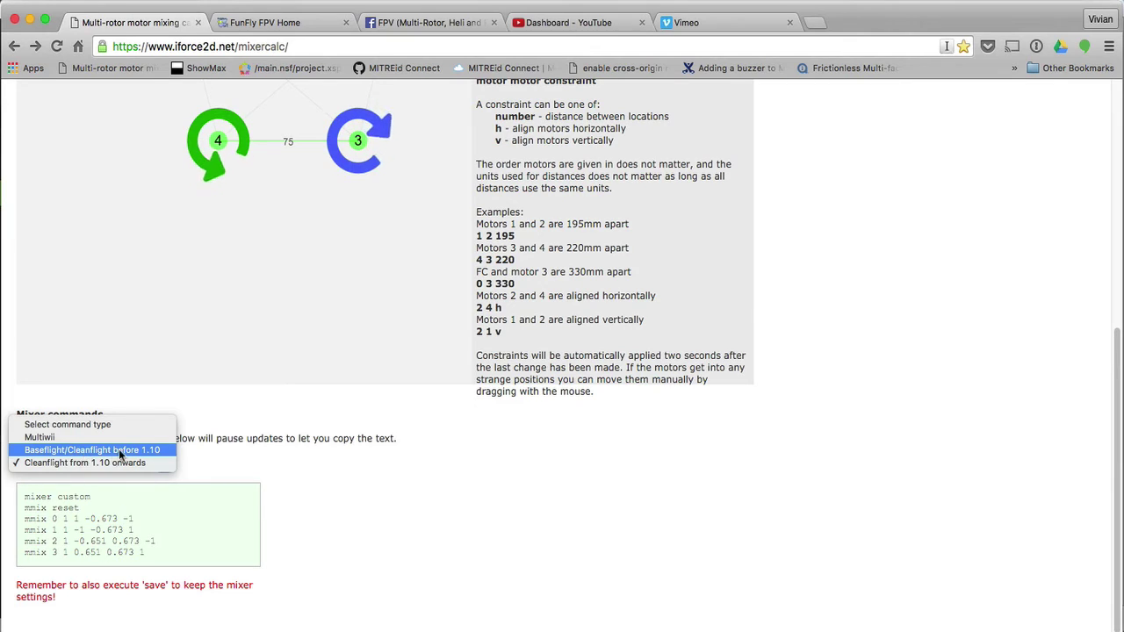
{"action": "left_click", "coordinate": [100, 463]}
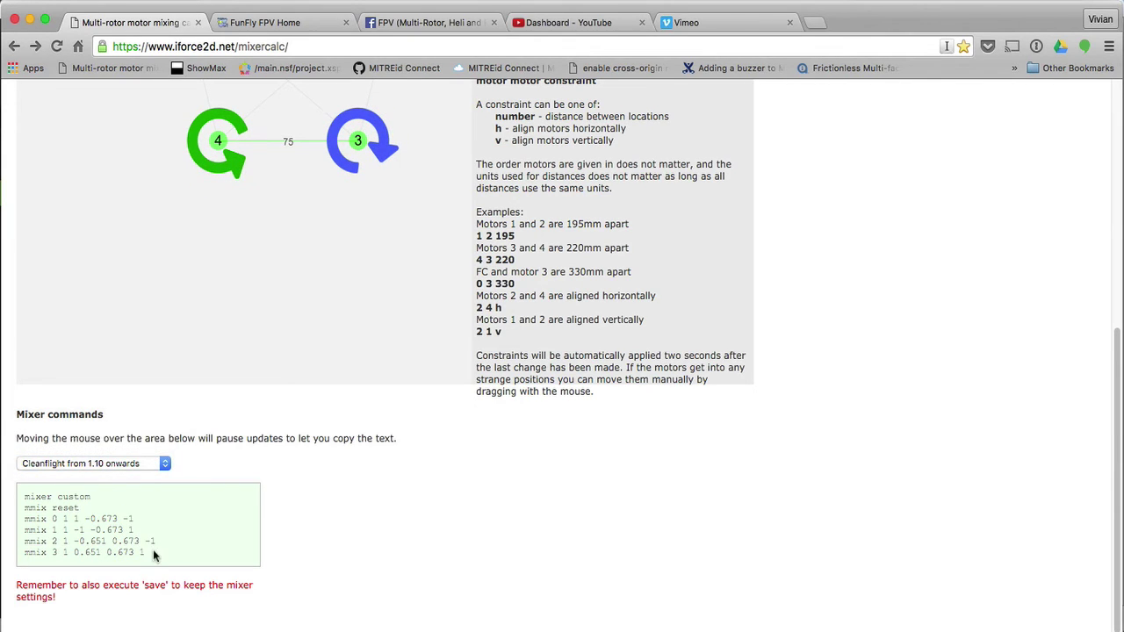
{"action": "left_click_drag", "start_coordinate": [153, 550], "coordinate": [29, 500]}
{"action": "right_click", "coordinate": [63, 508]}
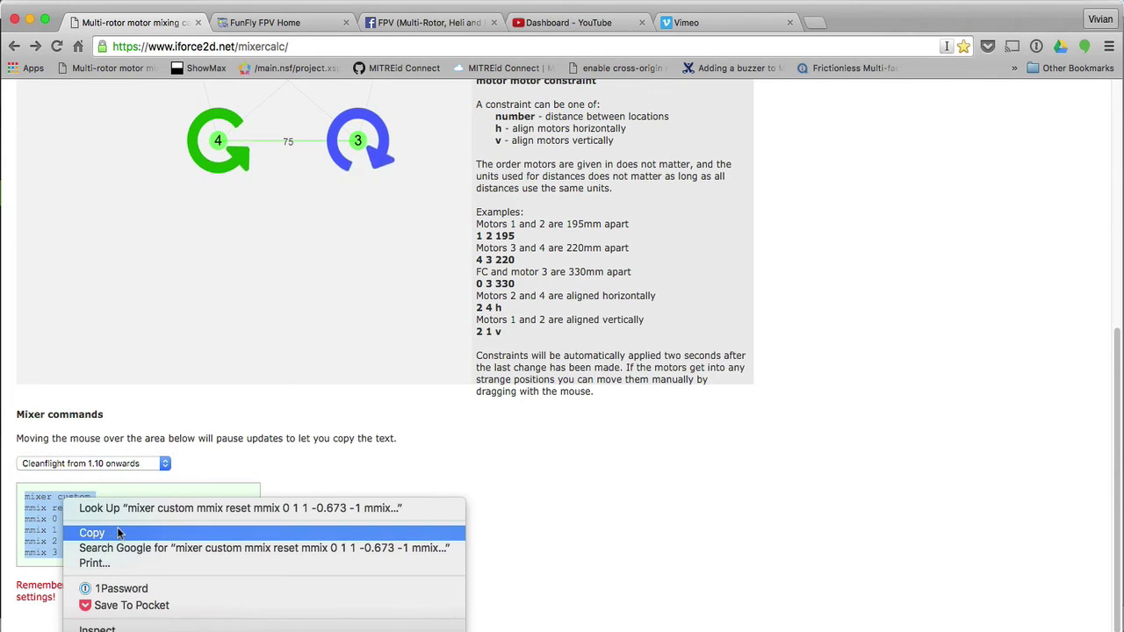
{"action": "left_click", "coordinate": [120, 533]}
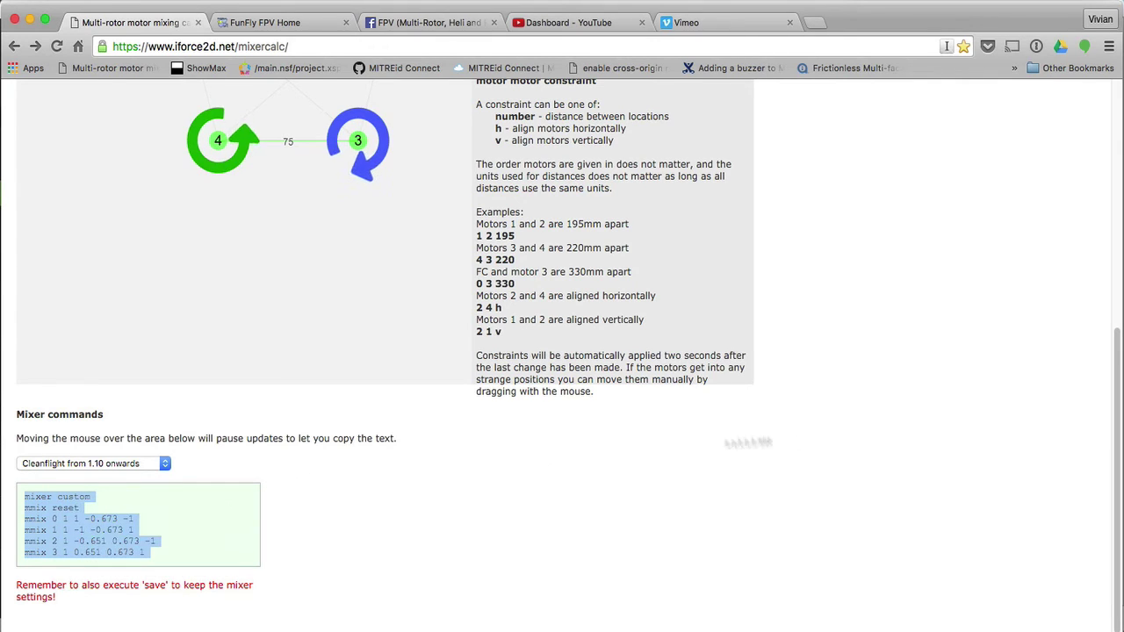
{"action": "key", "text": "super+Tab"}
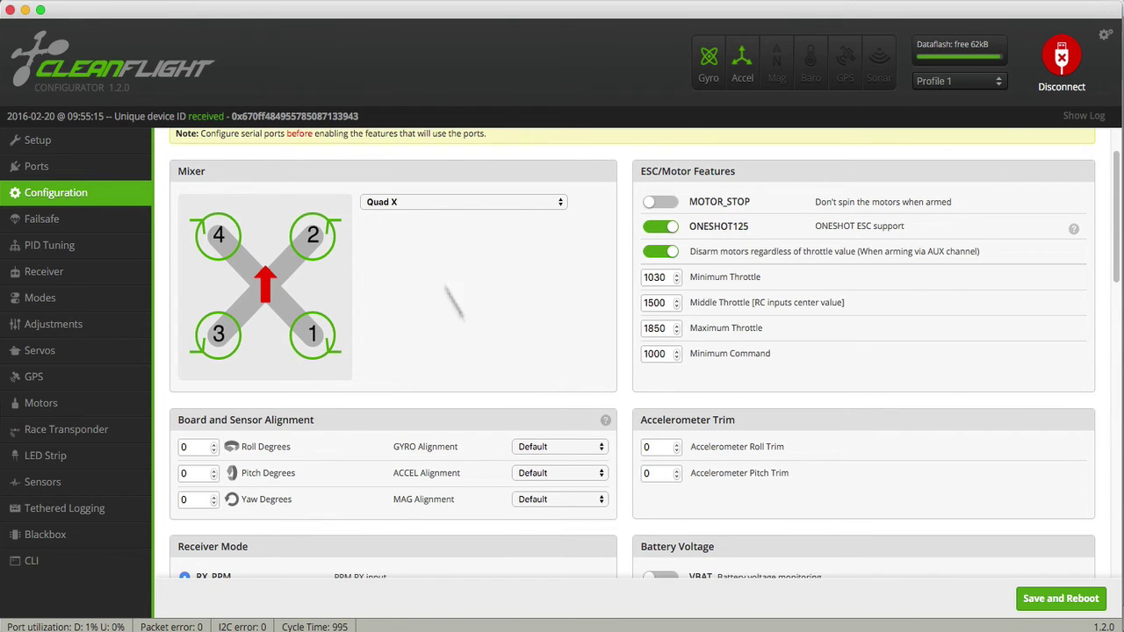
Step: Run the copied custom mixer commands in the command-line interface, save them with "save" and reconnect to the flight controller
{"action": "left_click", "coordinate": [72, 560]}
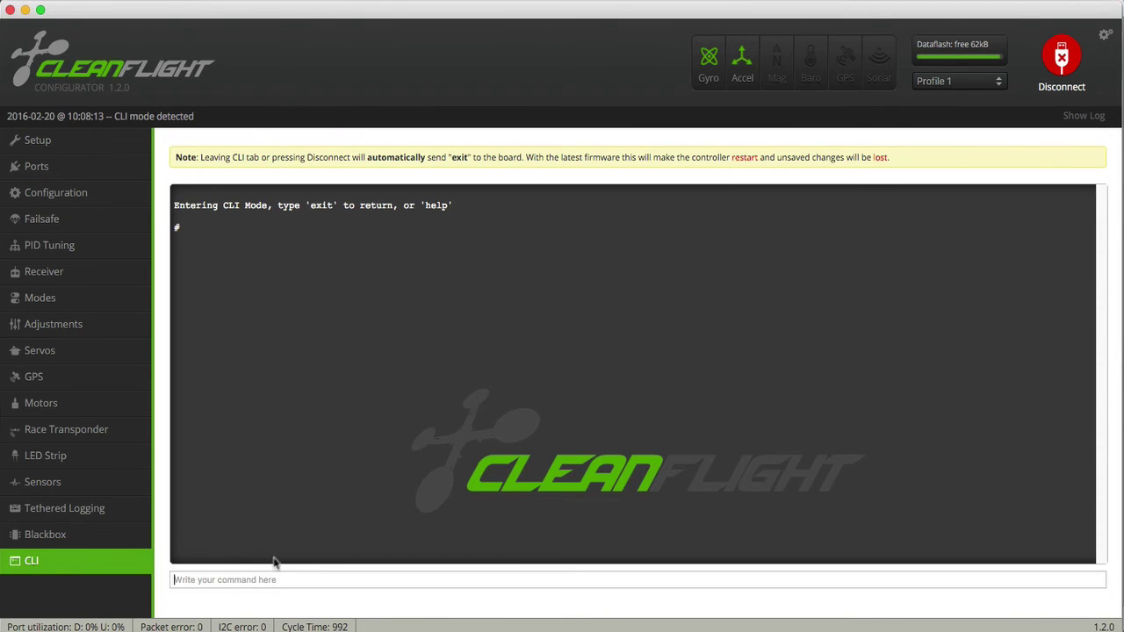
{"action": "key", "text": "super+v"}
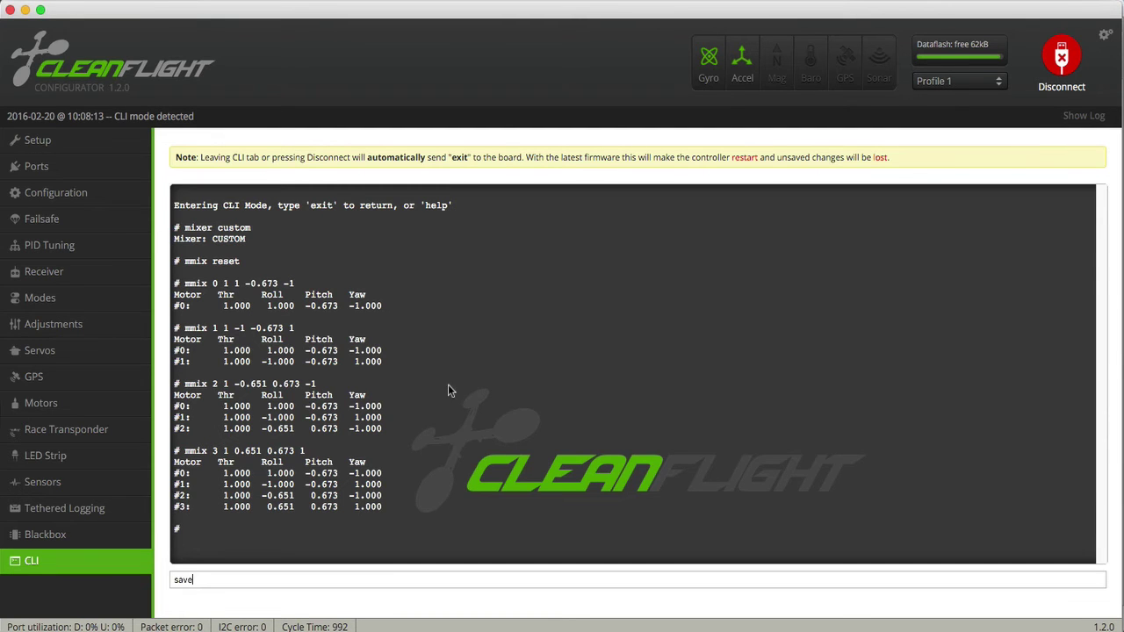
{"action": "left_click", "coordinate": [1071, 67]}
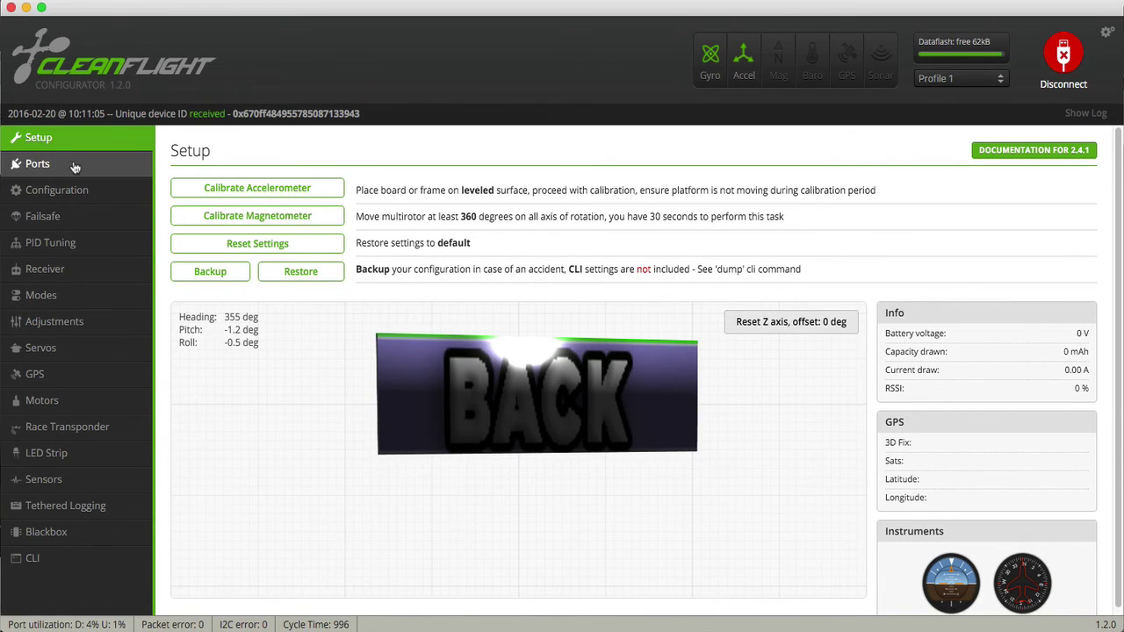
Step: Check which mixer type is selected in the flight controller's configuration and look over the surrounding settings
{"action": "left_click", "coordinate": [75, 191]}
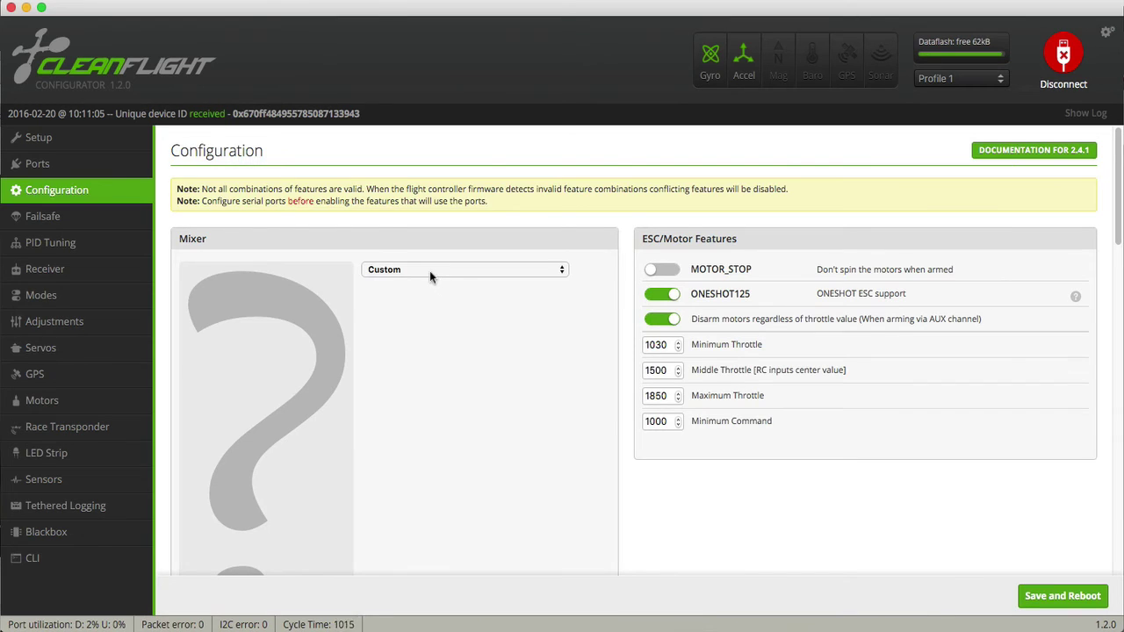
{"action": "left_click", "coordinate": [430, 270]}
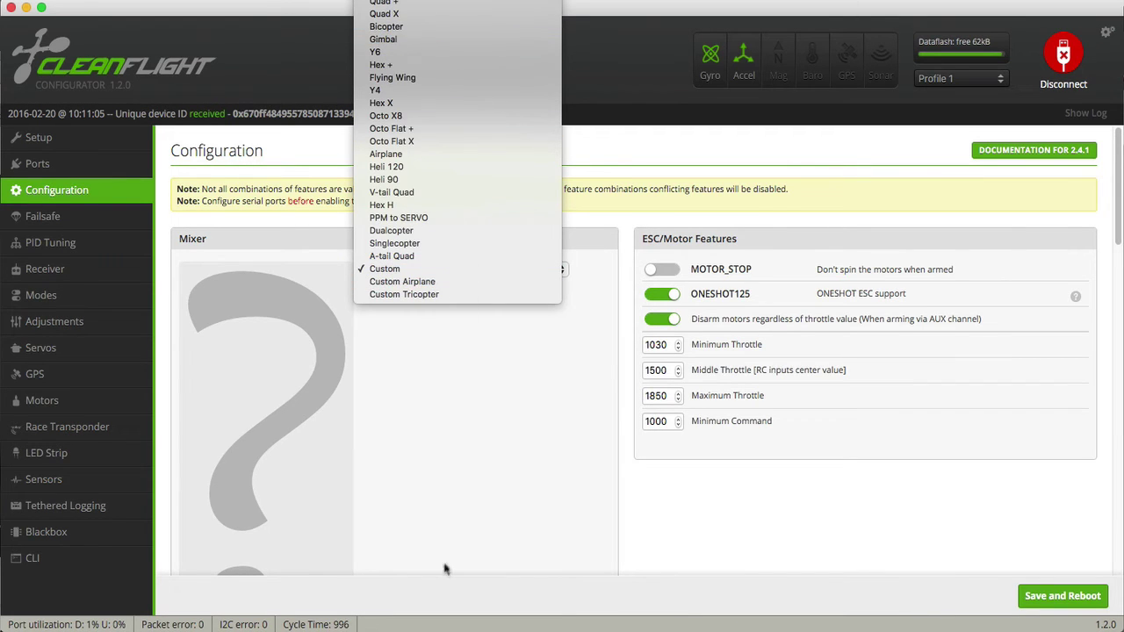
{"action": "left_click", "coordinate": [449, 523]}
{"action": "scroll", "coordinate": [480, 393], "scroll_direction": "down", "scroll_amount": 5}
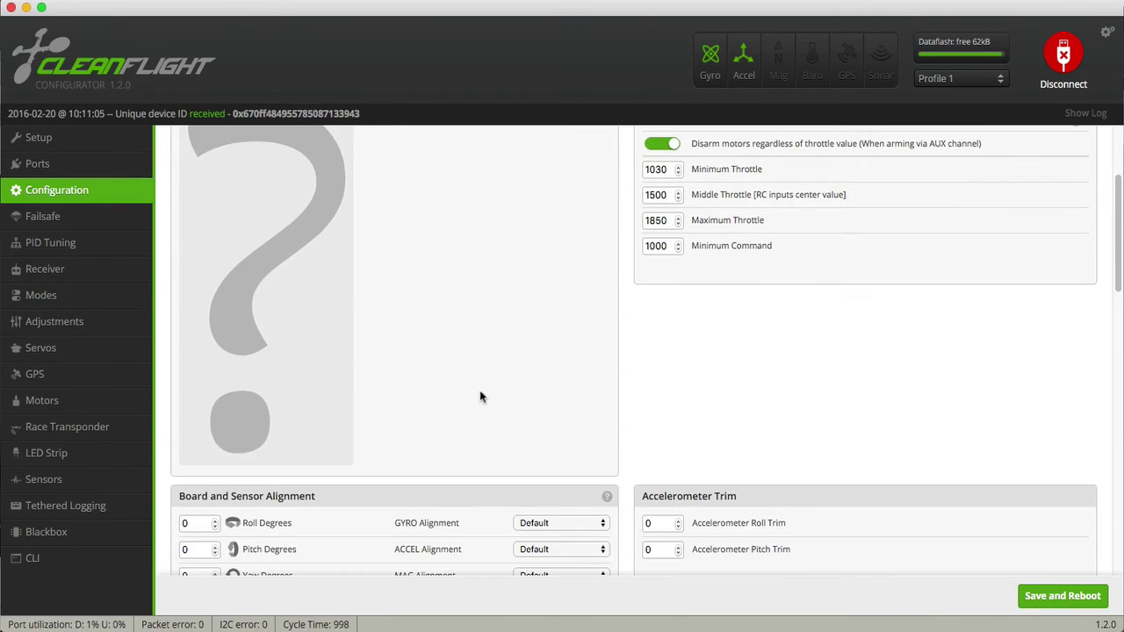
{"action": "scroll", "coordinate": [474, 397], "scroll_direction": "down", "scroll_amount": 4}
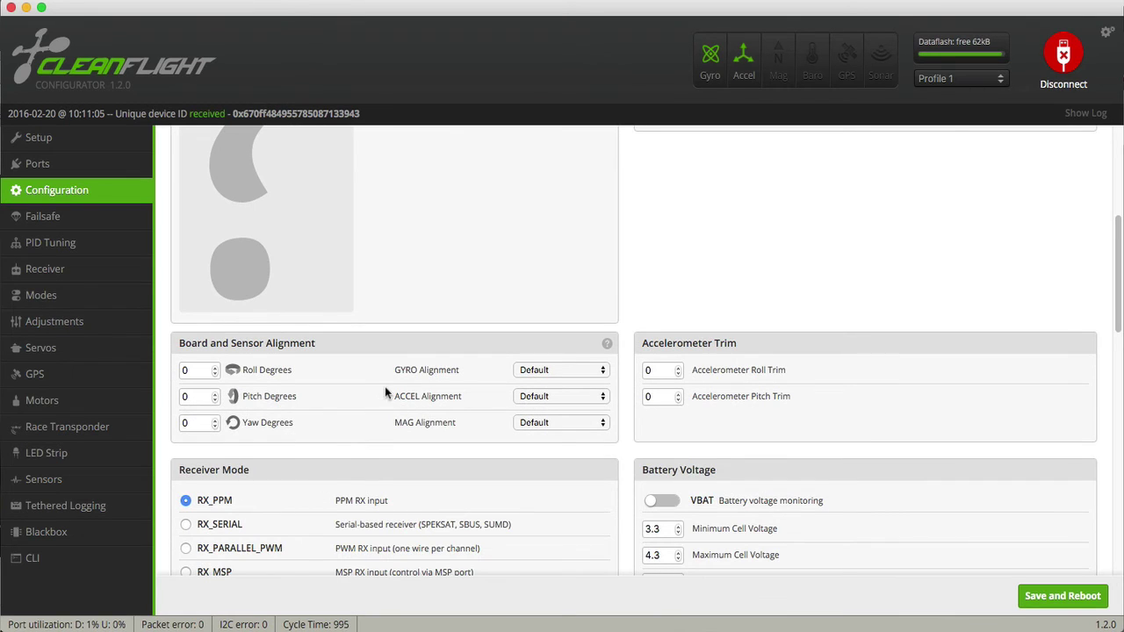
{"action": "scroll", "coordinate": [386, 390], "scroll_direction": "up", "scroll_amount": 6}
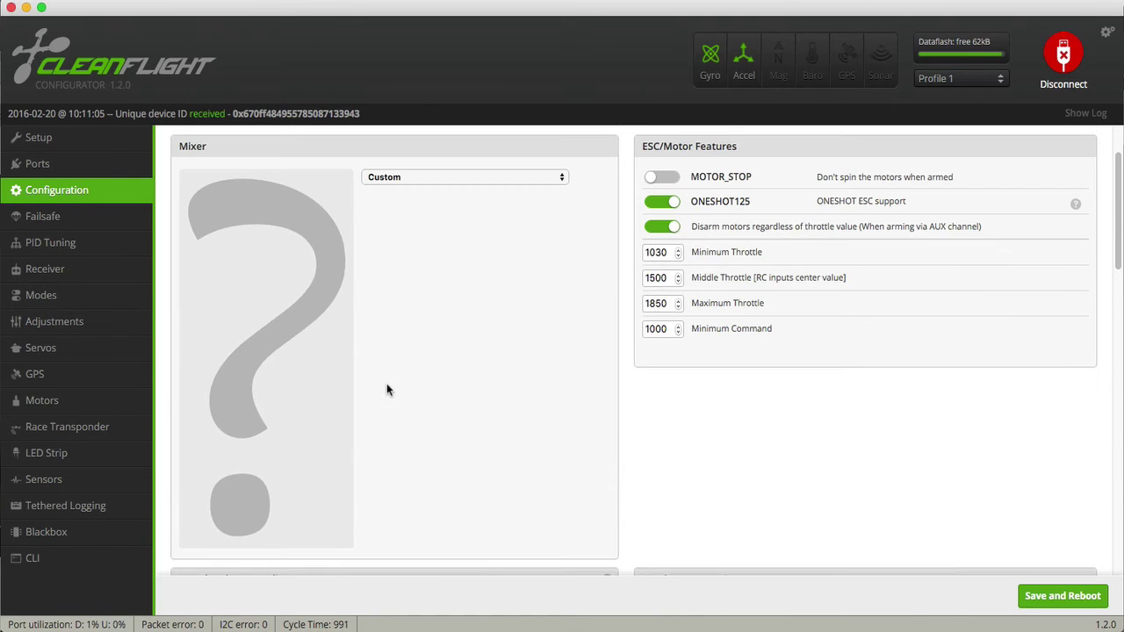
{"action": "left_click", "coordinate": [71, 146]}
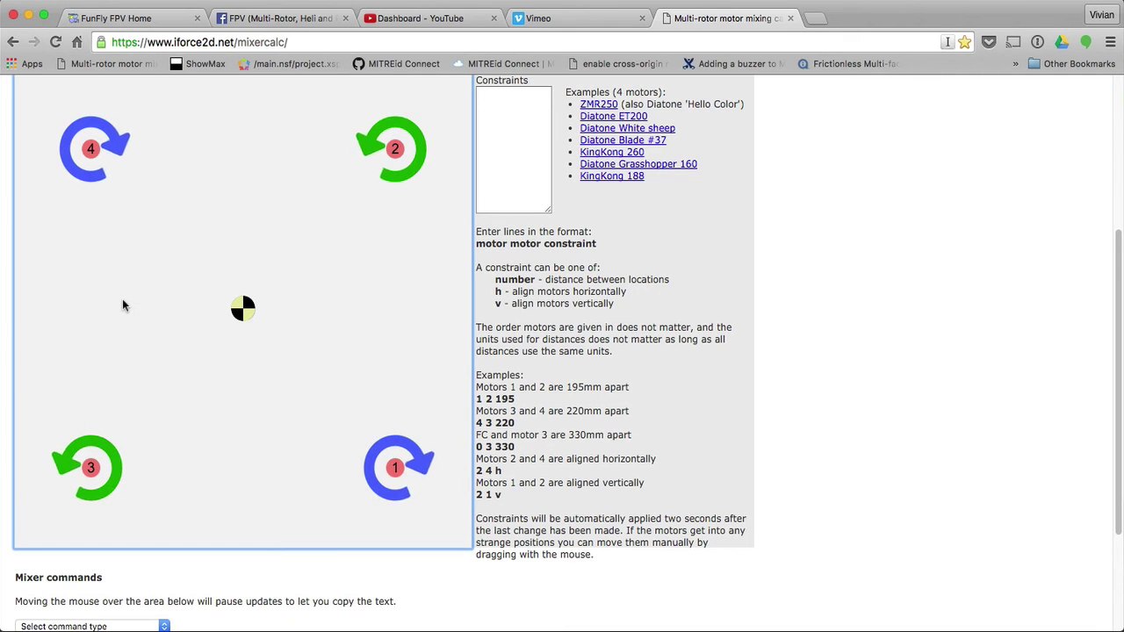
Step: In the online mixer calculator, add motors 5 and 6 and arrange all six motors into a rough hexagon
{"action": "double_click", "coordinate": [101, 460]}
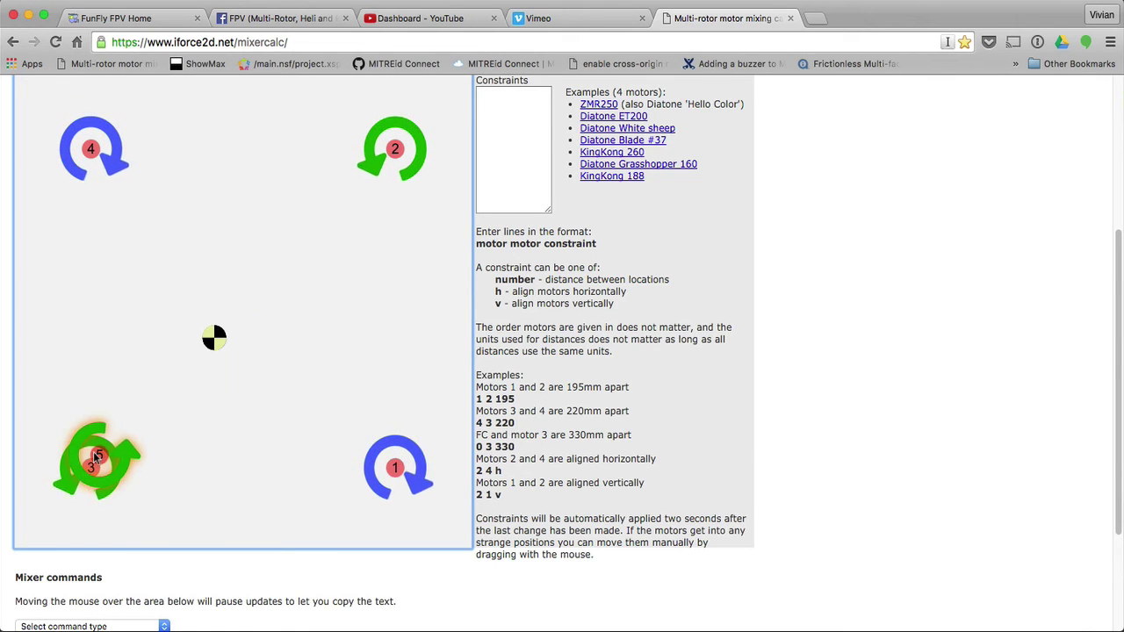
{"action": "left_click_drag", "start_coordinate": [93, 451], "coordinate": [97, 313]}
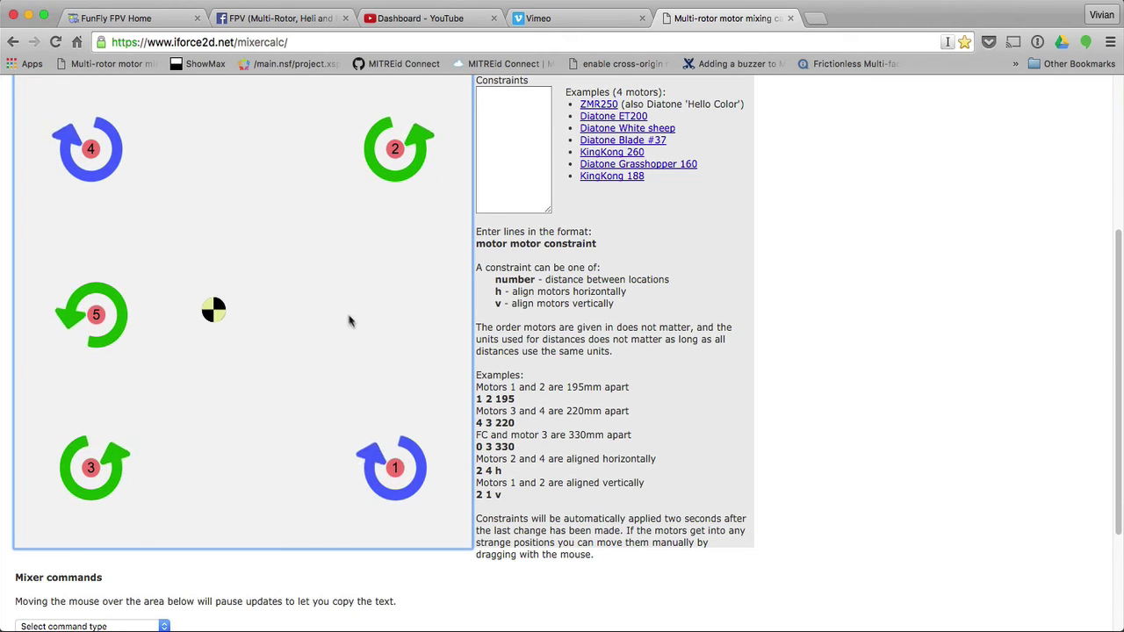
{"action": "double_click", "coordinate": [385, 442]}
{"action": "left_click_drag", "start_coordinate": [384, 440], "coordinate": [395, 316]}
{"action": "left_click_drag", "start_coordinate": [90, 467], "coordinate": [190, 450]}
{"action": "left_click_drag", "start_coordinate": [384, 439], "coordinate": [372, 432]}
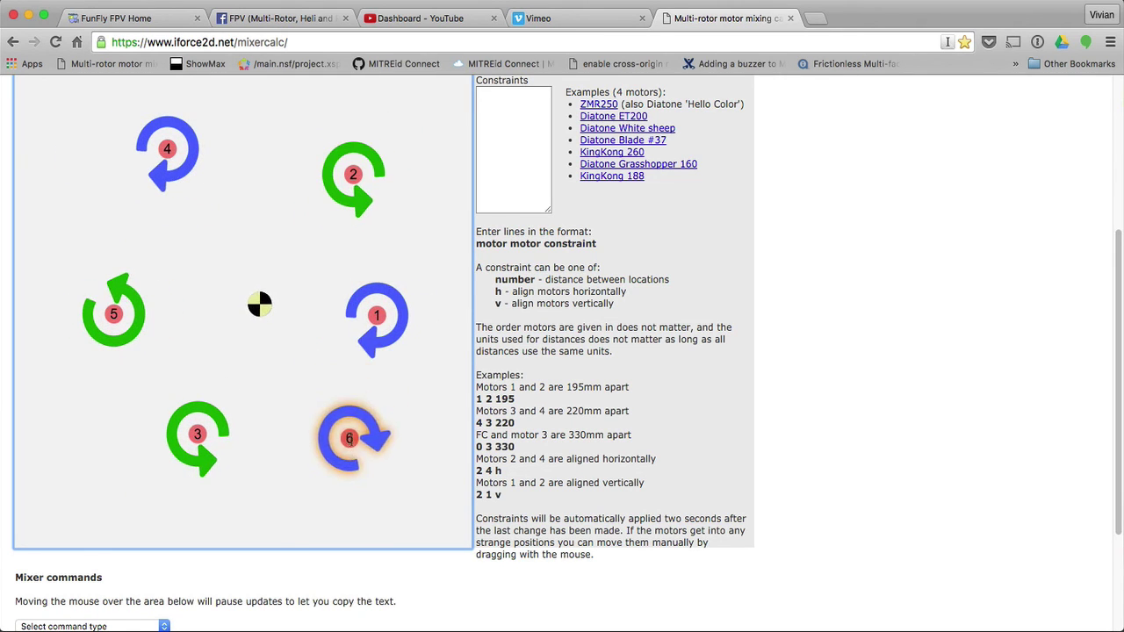
Step: Add the constraints "4 3 100" and "4 3 h" to fix the distance between motors 4 and 3 and align them horizontally
{"action": "left_click", "coordinate": [504, 133]}
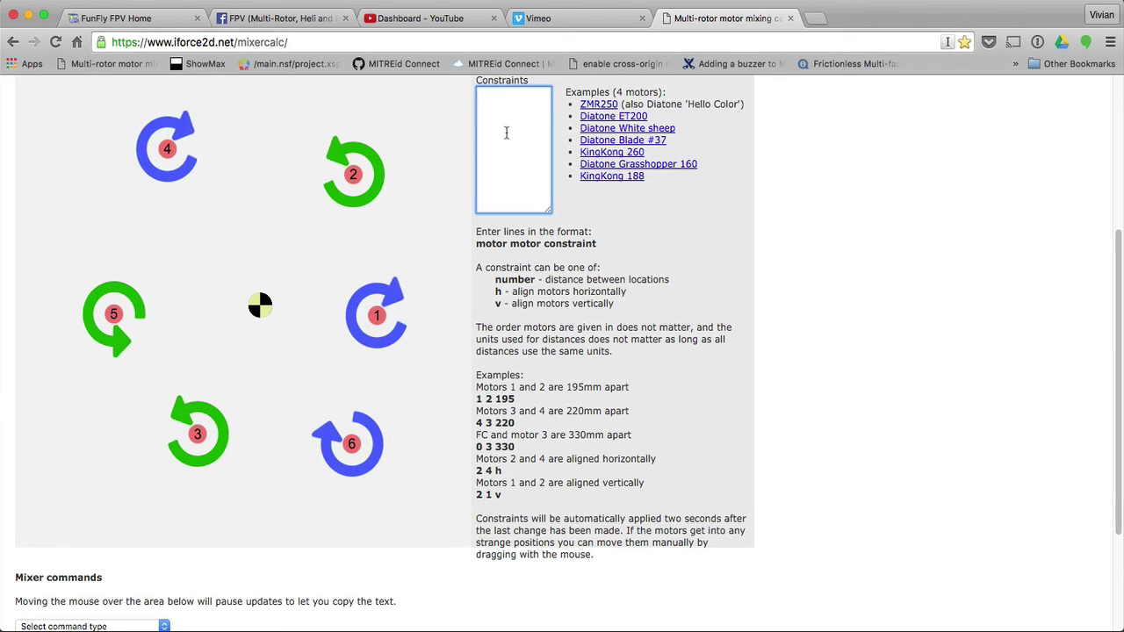
{"action": "type", "text": "4 3"}
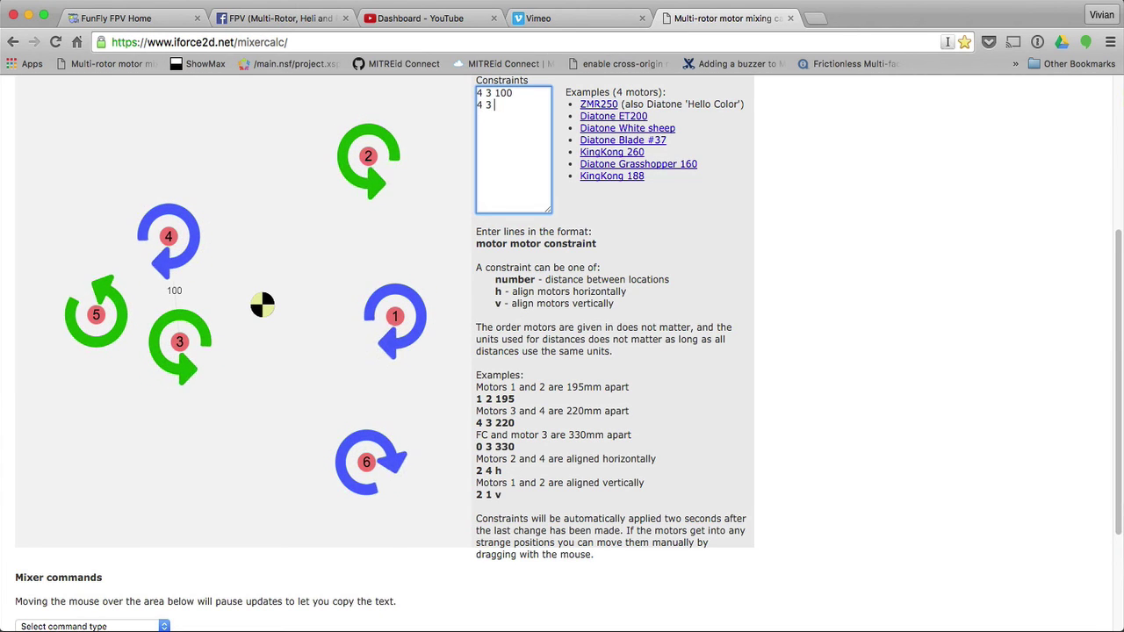
{"action": "type", "text": "h"}
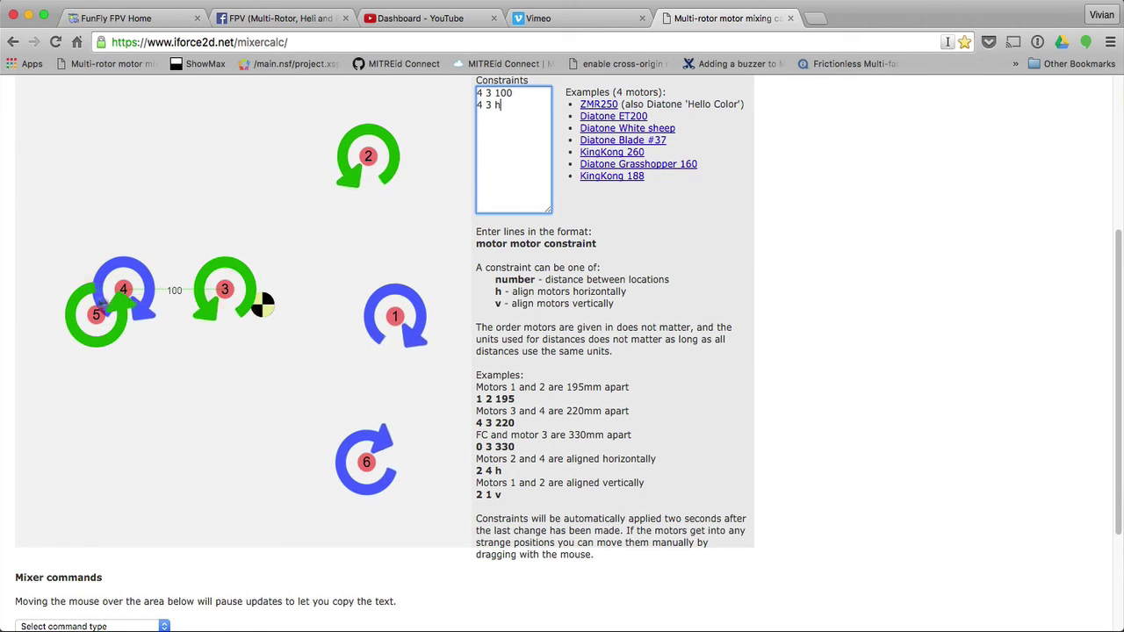
Step: Move motors 4 and 3 to the front, motor 2 to the middle opposite motor 5, and motors 1 and 6 to the rear
{"action": "mouse_move", "coordinate": [121, 294]}
{"action": "left_mouse_down"}
{"action": "mouse_move", "coordinate": [143, 244]}
{"action": "mouse_move", "coordinate": [108, 172]}
{"action": "mouse_move", "coordinate": [111, 234]}
{"action": "mouse_move", "coordinate": [133, 214]}
{"action": "mouse_move", "coordinate": [120, 180]}
{"action": "left_mouse_up"}
{"action": "left_click_drag", "start_coordinate": [369, 158], "coordinate": [248, 287]}
{"action": "left_click_drag", "start_coordinate": [394, 316], "coordinate": [209, 395]}
{"action": "left_click_drag", "start_coordinate": [360, 461], "coordinate": [121, 418]}
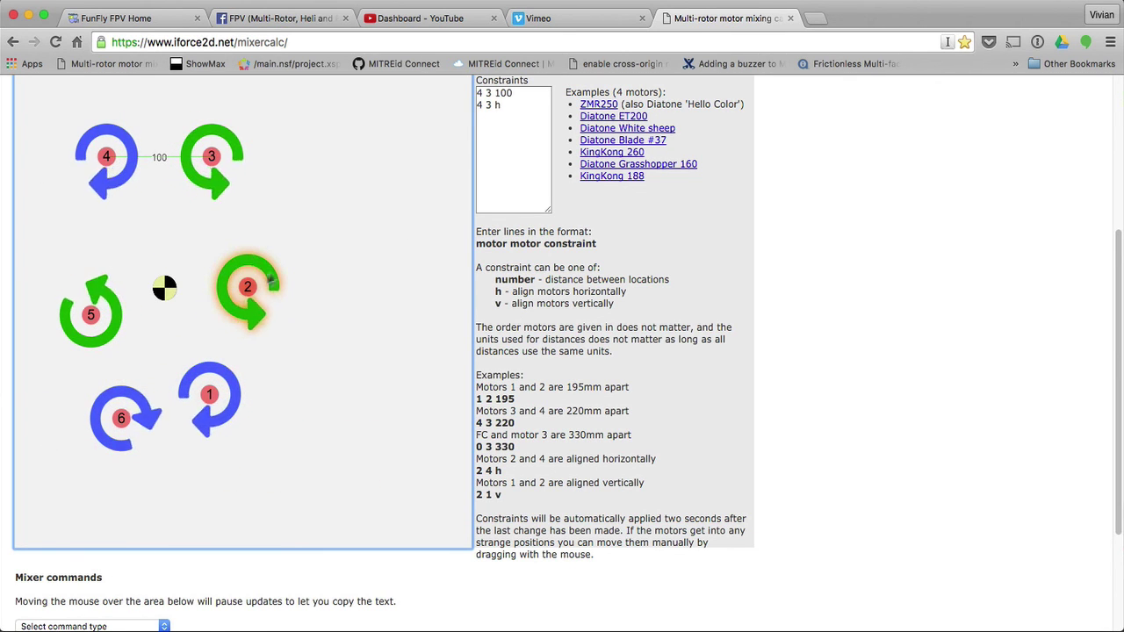
Step: Generate the mixer commands for the six-motor layout using the command type "Cleanflight from 1.10 onwards"
{"action": "scroll", "coordinate": [312, 344], "scroll_direction": "up", "scroll_amount": 2}
{"action": "scroll", "coordinate": [315, 338], "scroll_direction": "down", "scroll_amount": 1}
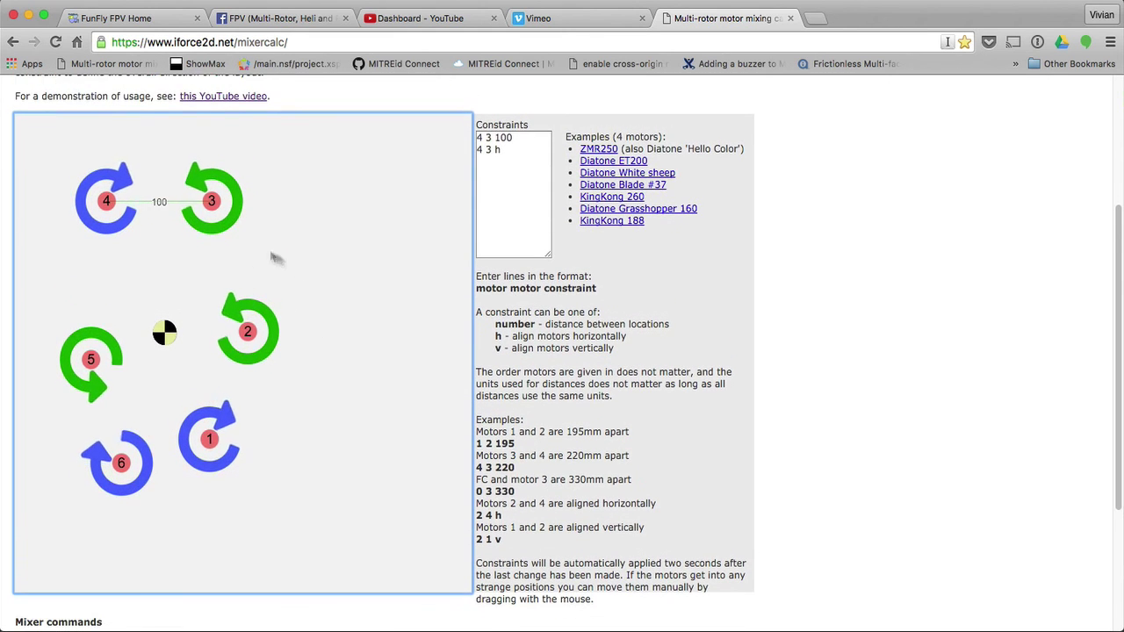
{"action": "scroll", "coordinate": [242, 325], "scroll_direction": "down", "scroll_amount": 5}
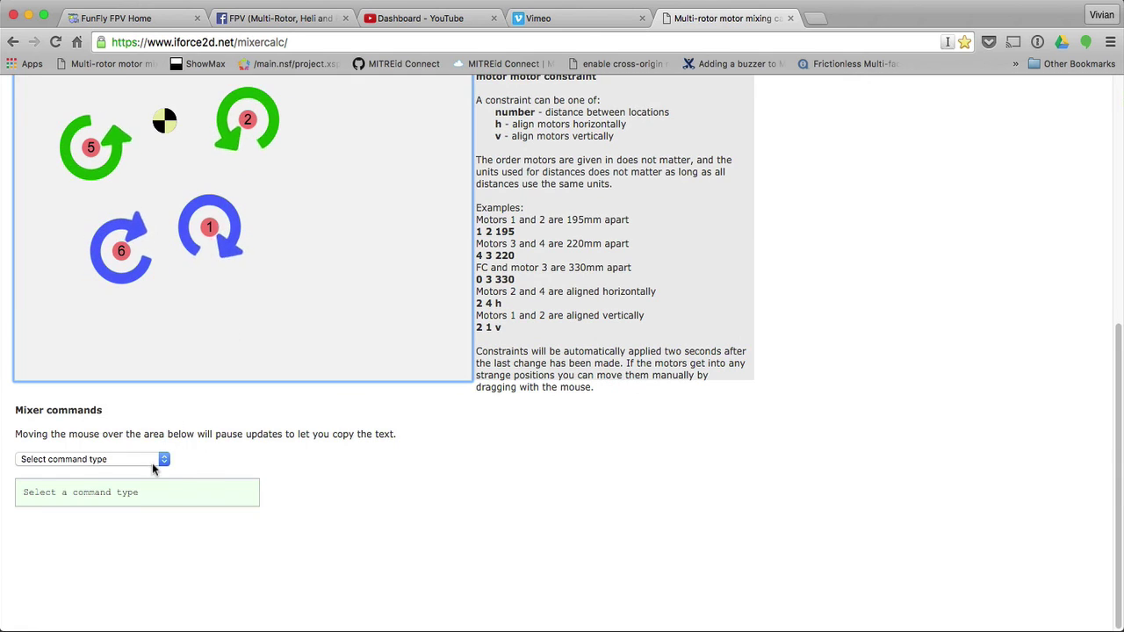
{"action": "left_click", "coordinate": [123, 459]}
{"action": "left_click", "coordinate": [126, 496]}
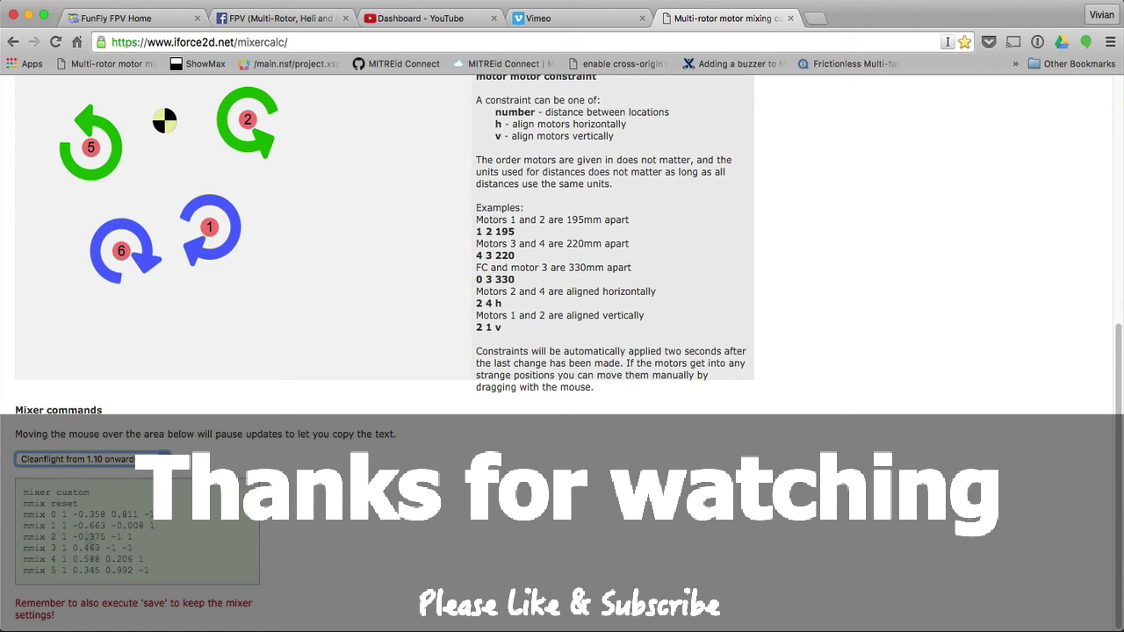
{"action": "scroll", "coordinate": [99, 226], "scroll_direction": "up", "scroll_amount": 3}
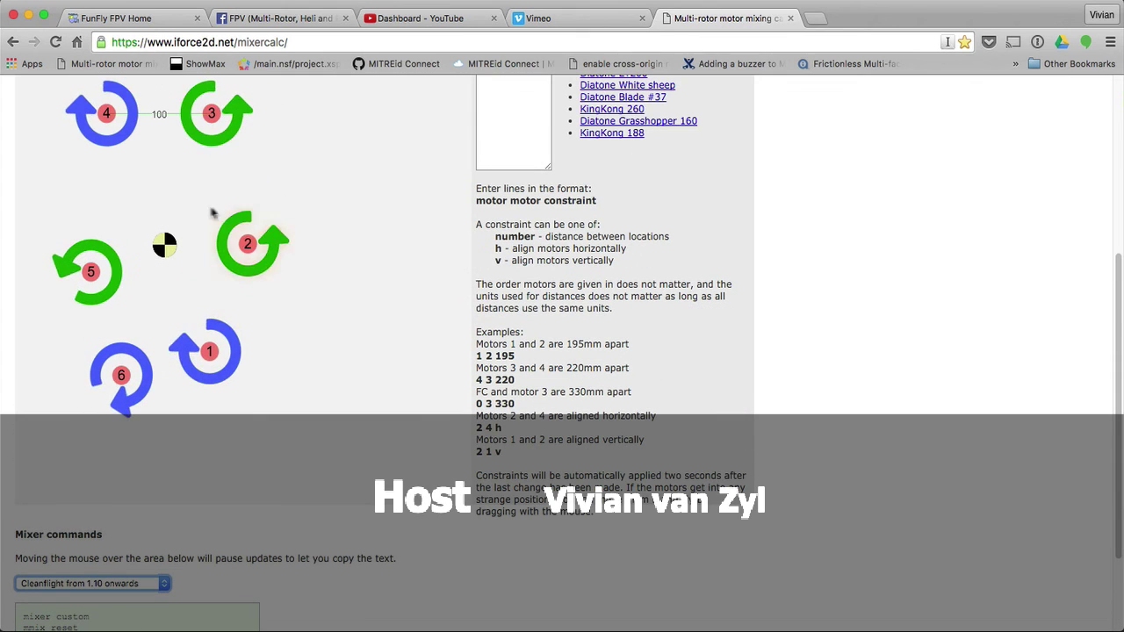